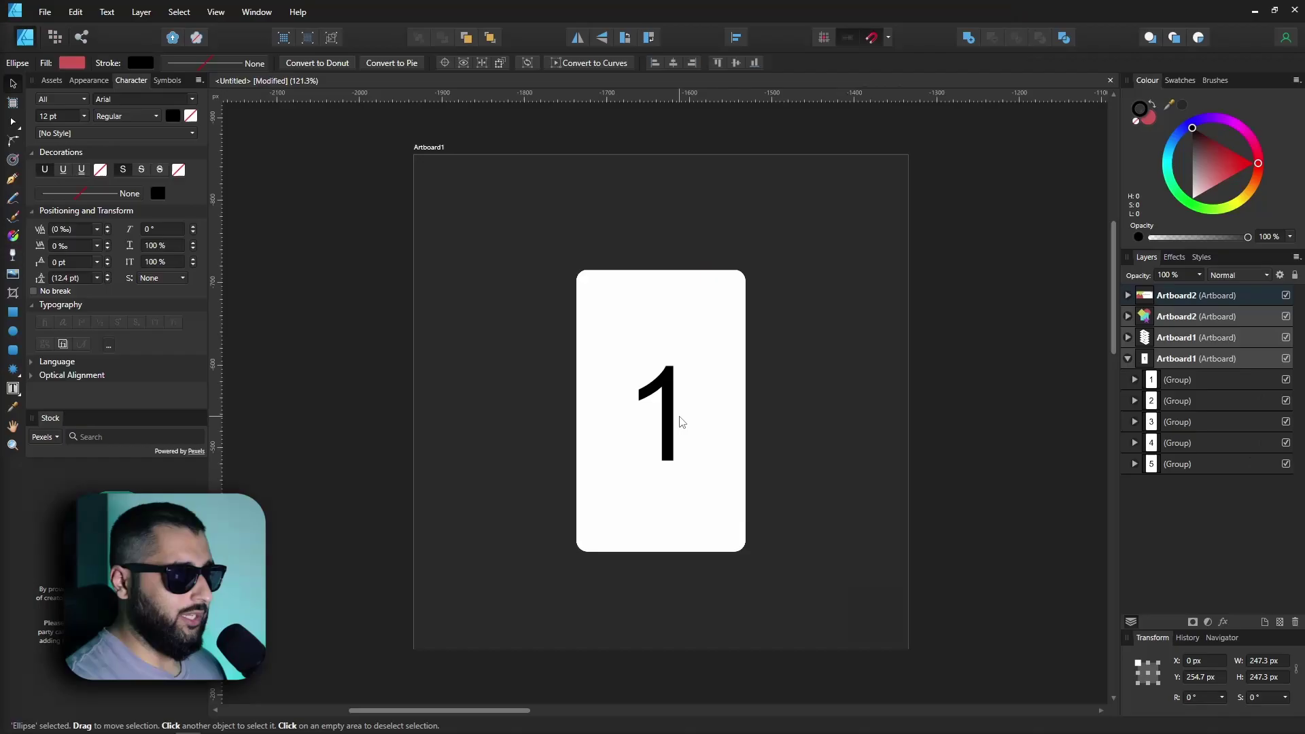
Step: Stack numbered cards 2–5 onto card 1, then scroll over to Artboard2's four overlapping shapes
left_click_drag(676, 428, 482, 429)
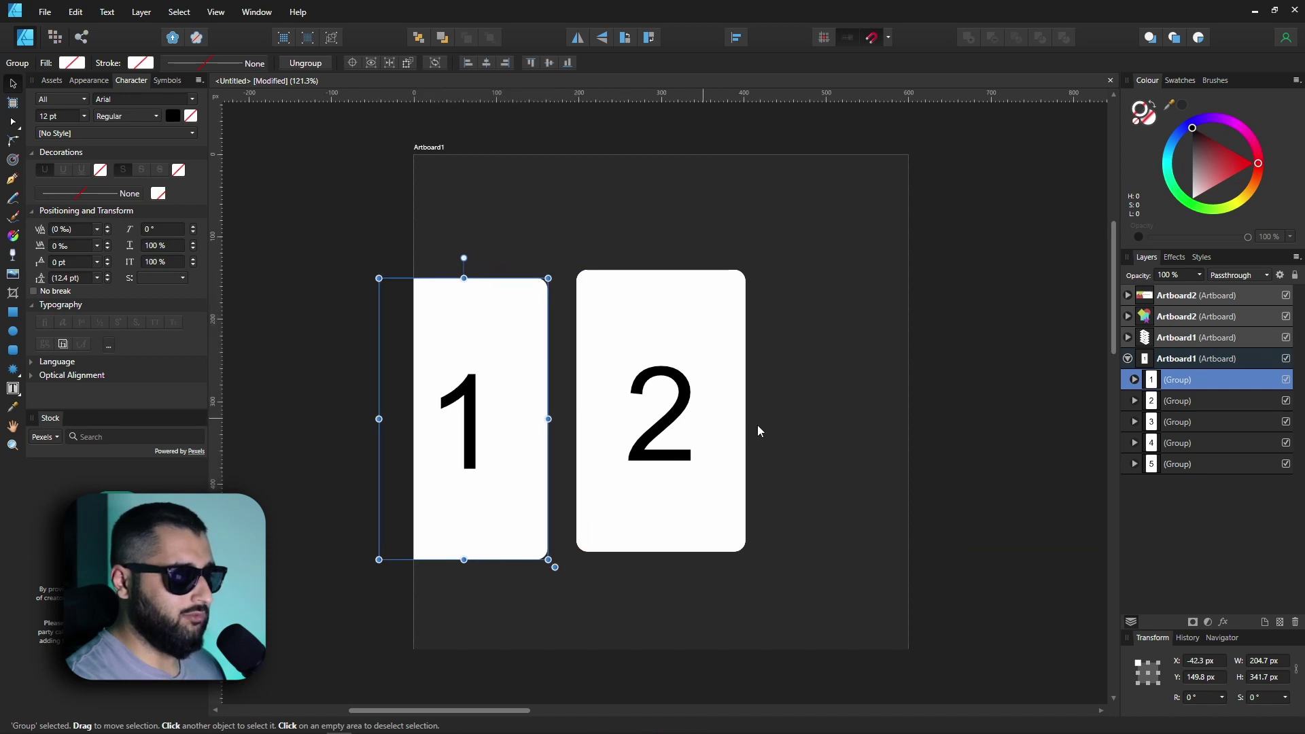
left_click_drag(699, 424, 505, 419)
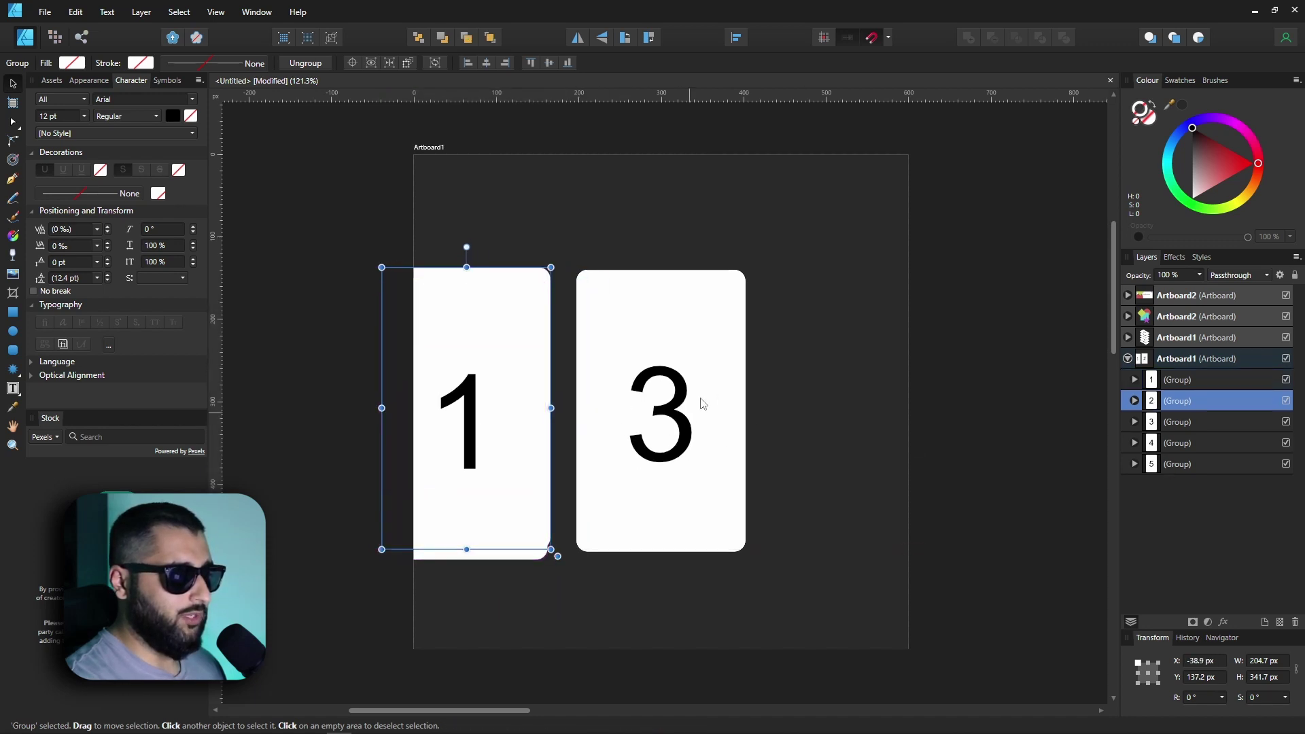
left_click_drag(725, 442, 513, 443)
left_click_drag(618, 452, 521, 460)
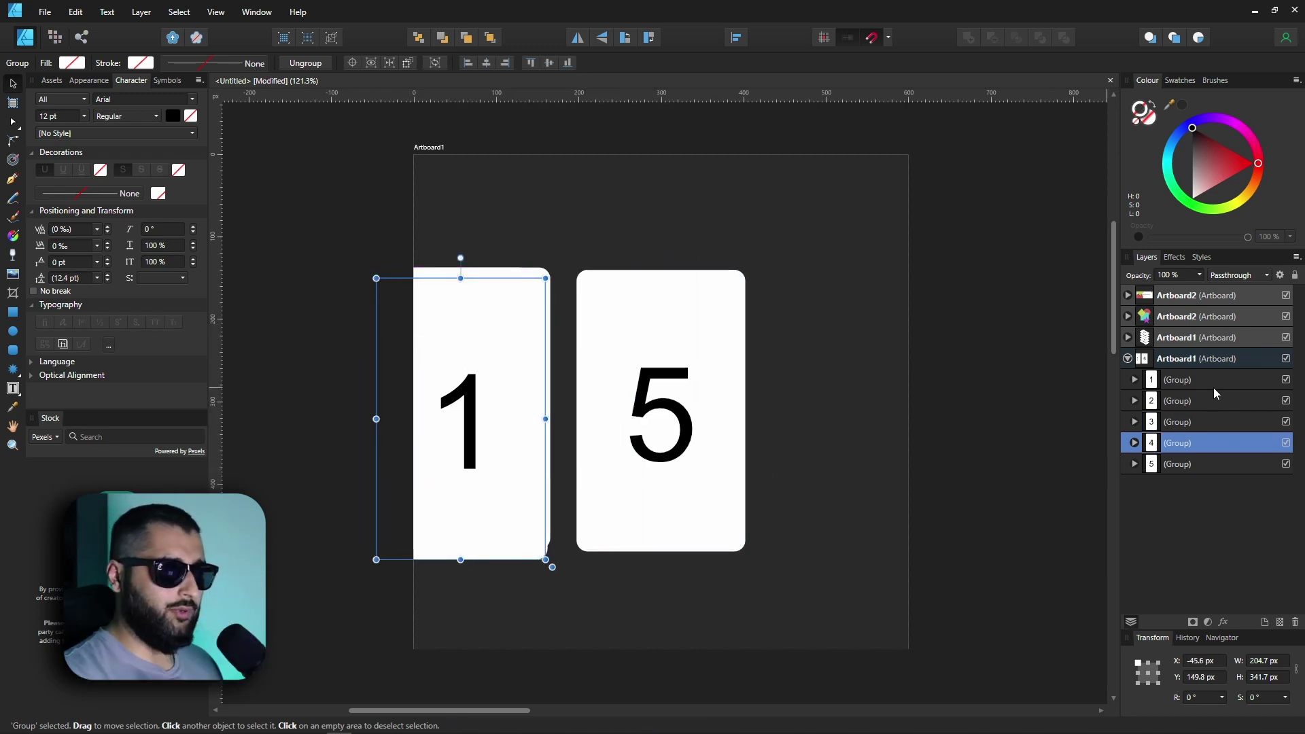
scroll(887, 385, "right", 2)
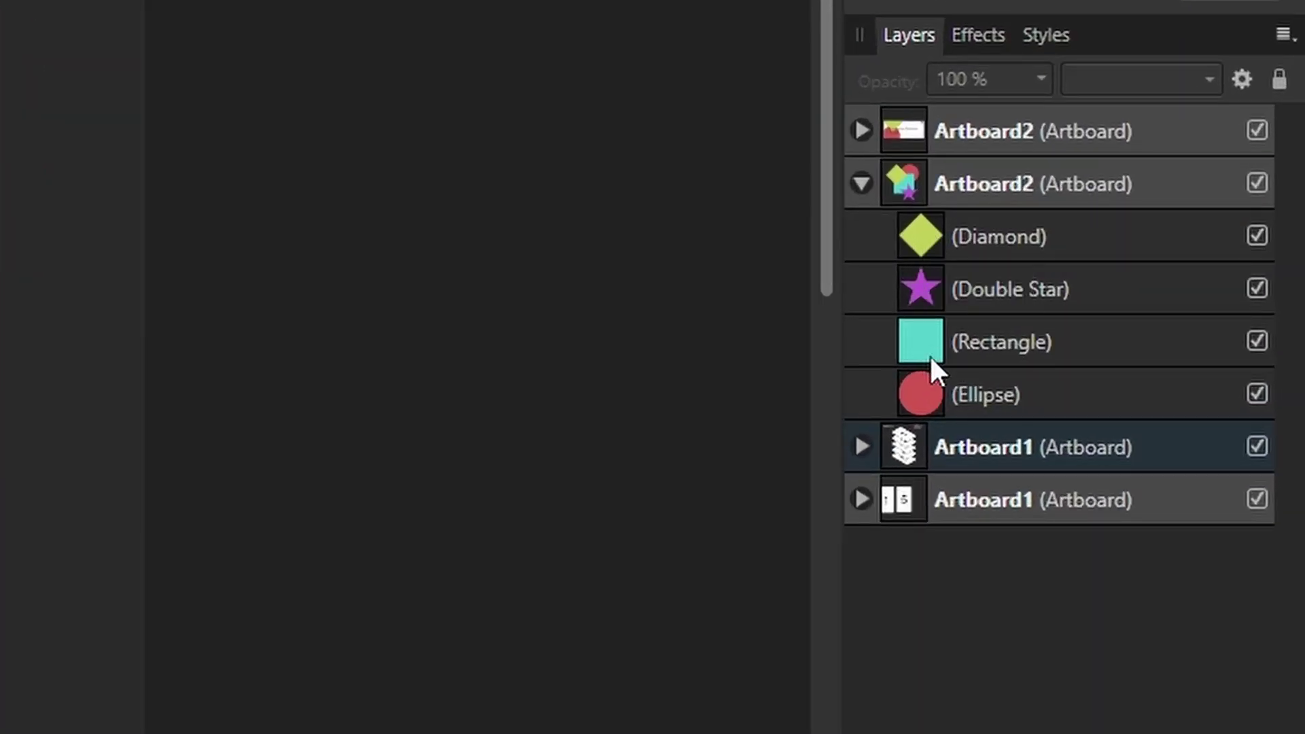
Step: Nest the Diamond layer inside the Rectangle layer so the green diamond is clipped to the teal square
left_click_drag(925, 239, 972, 345)
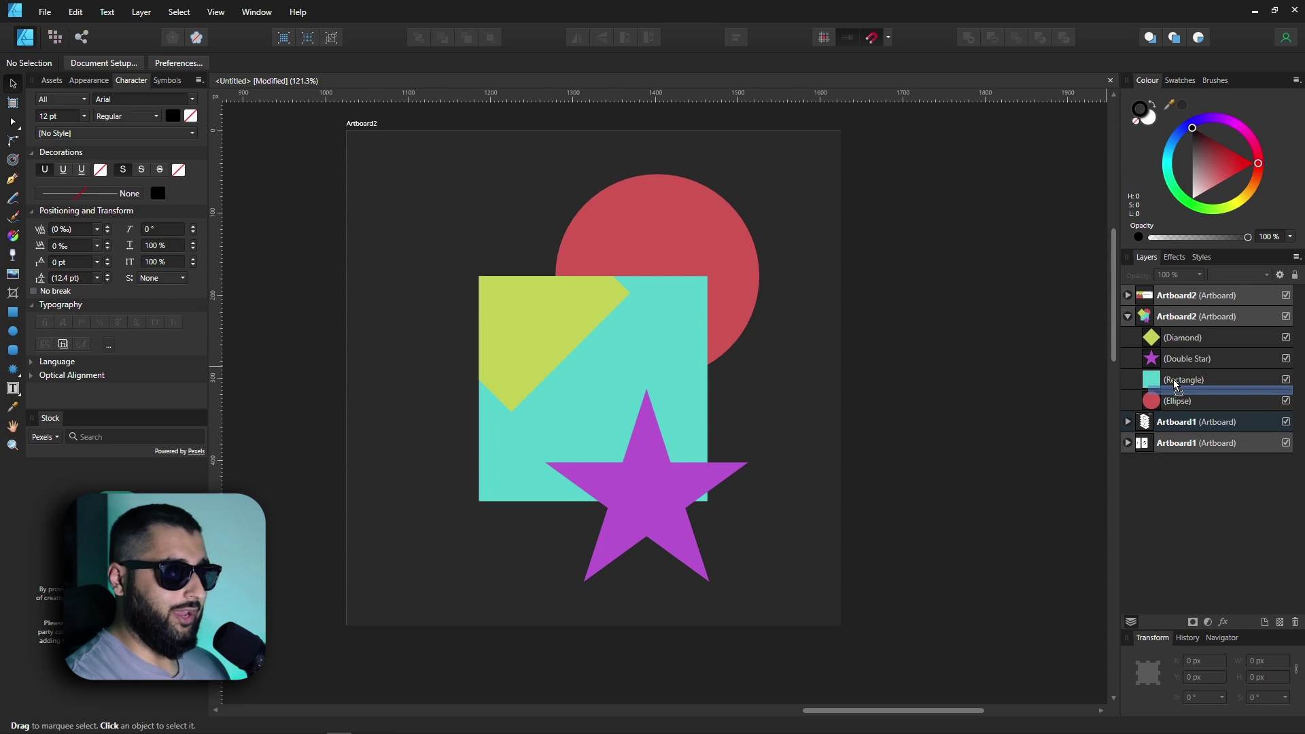
left_click_drag(1175, 384, 1175, 385)
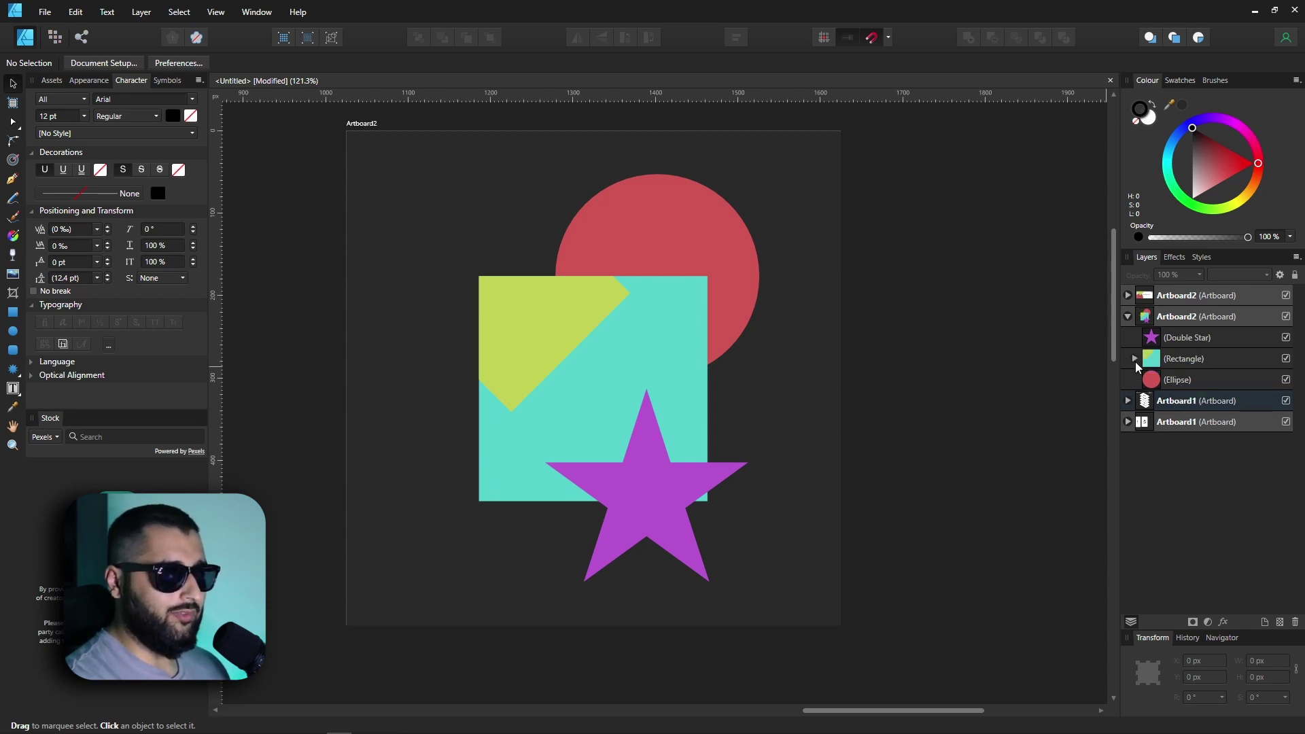
left_click(1134, 358)
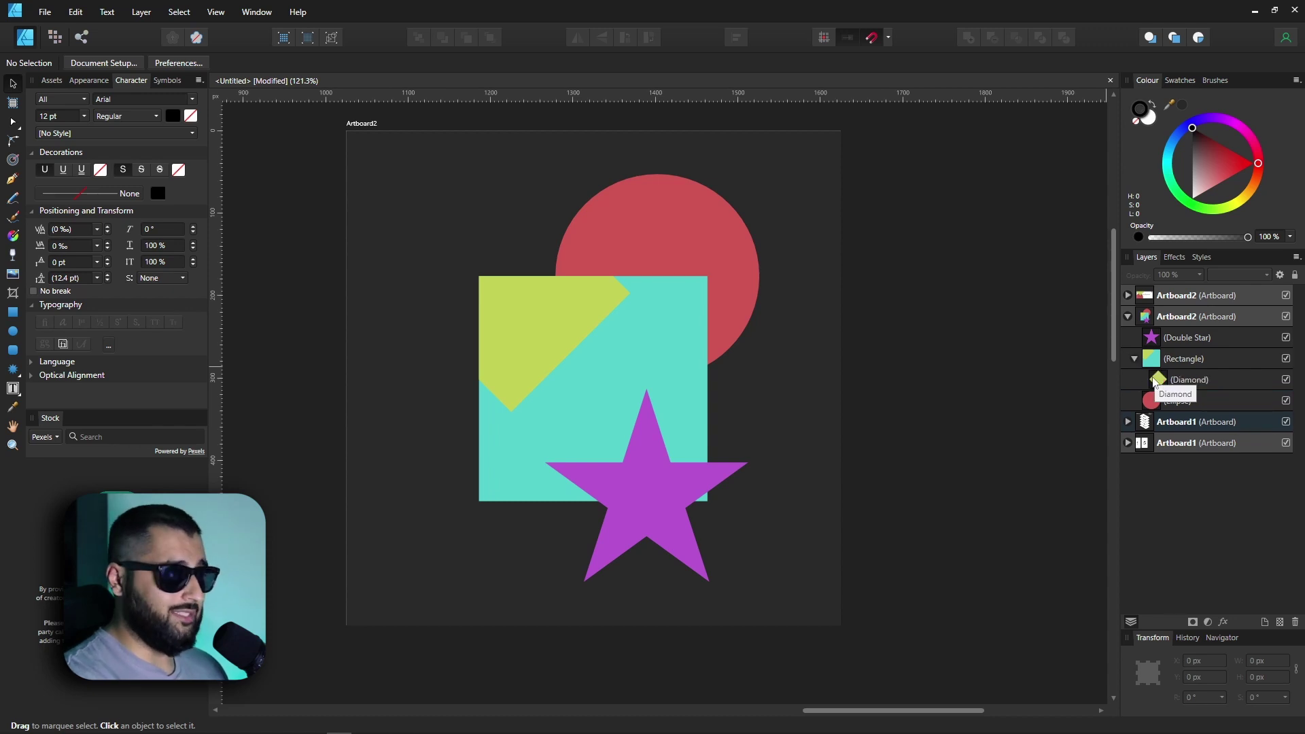
left_click(1135, 358)
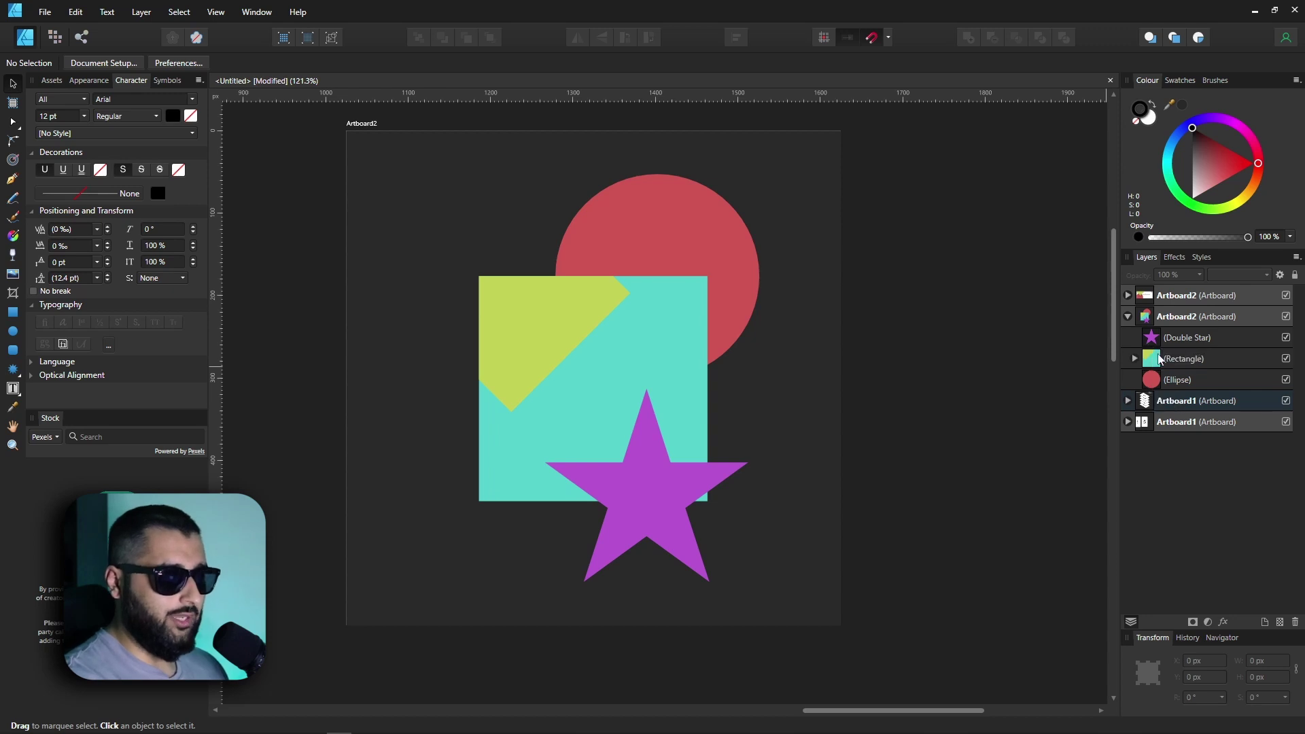
Step: Nest the Ellipse layer inside the Rectangle layer, clipping the red circle to the square
left_click_drag(1150, 384, 1185, 359)
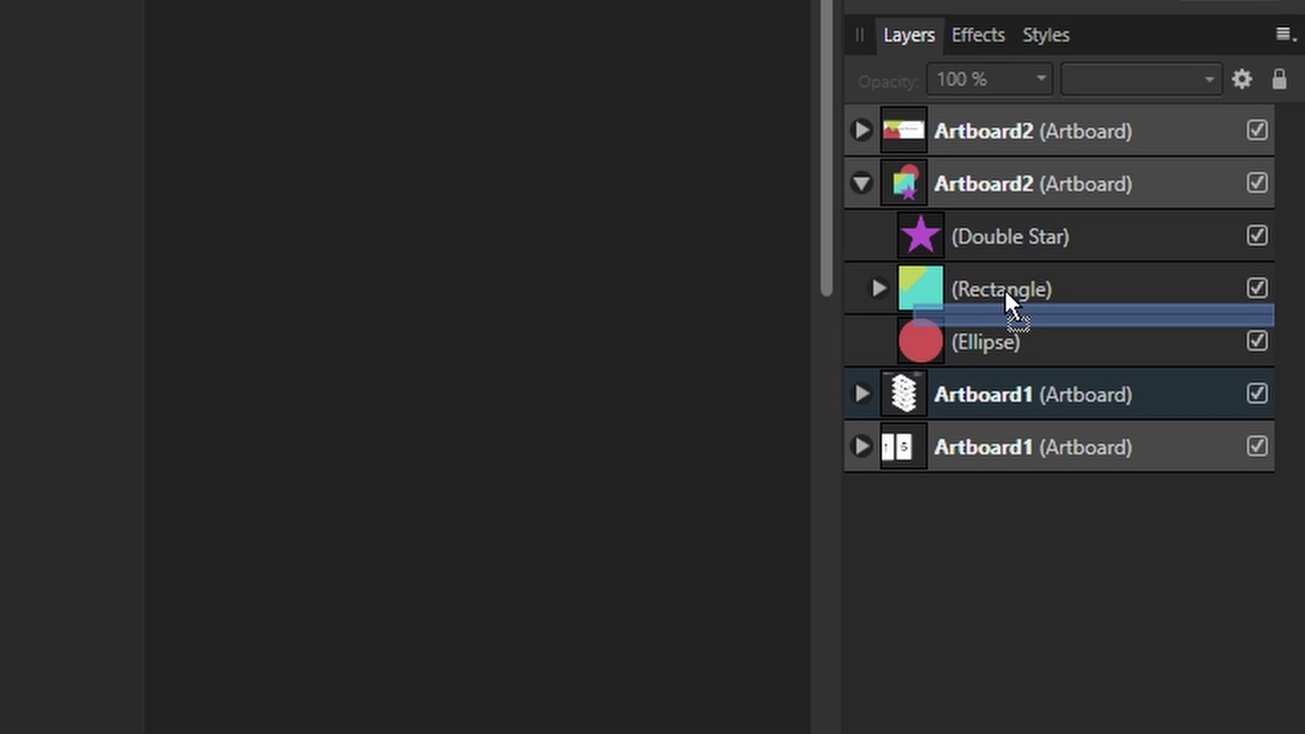
left_click_drag(1004, 288, 927, 365)
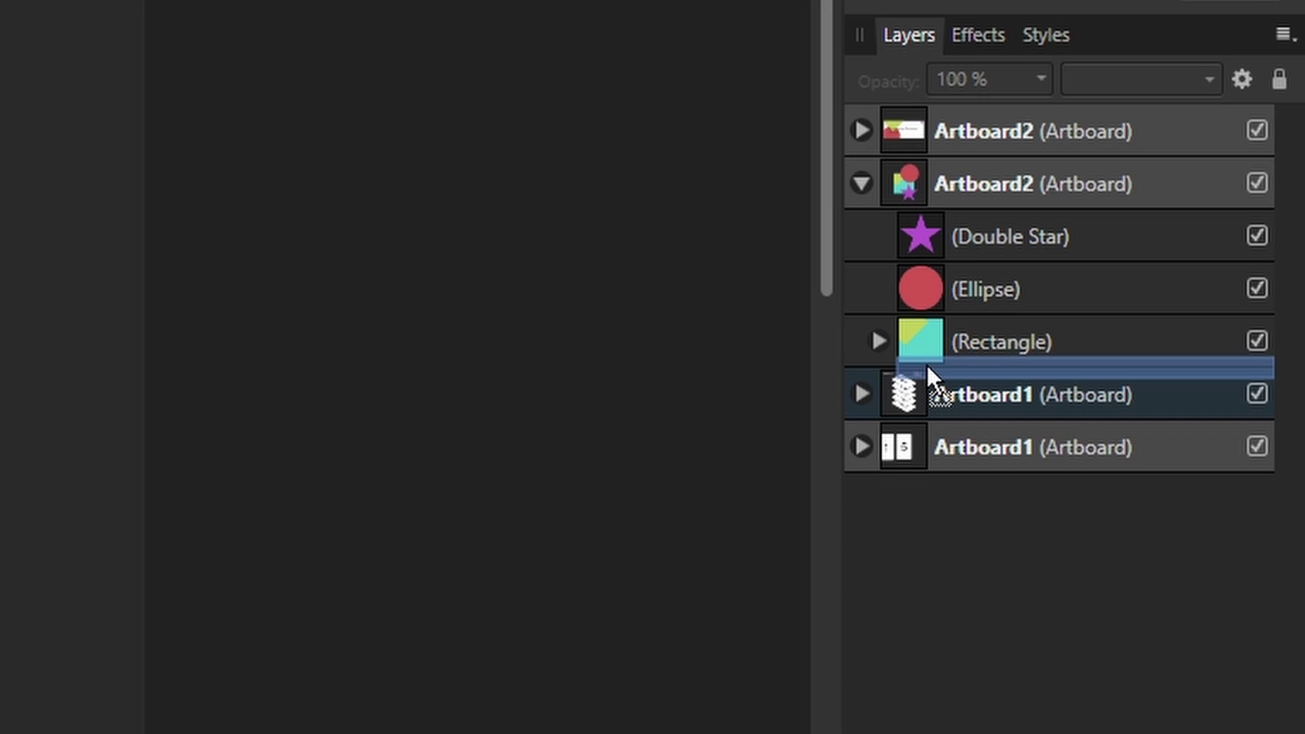
left_click_drag(927, 364, 954, 355)
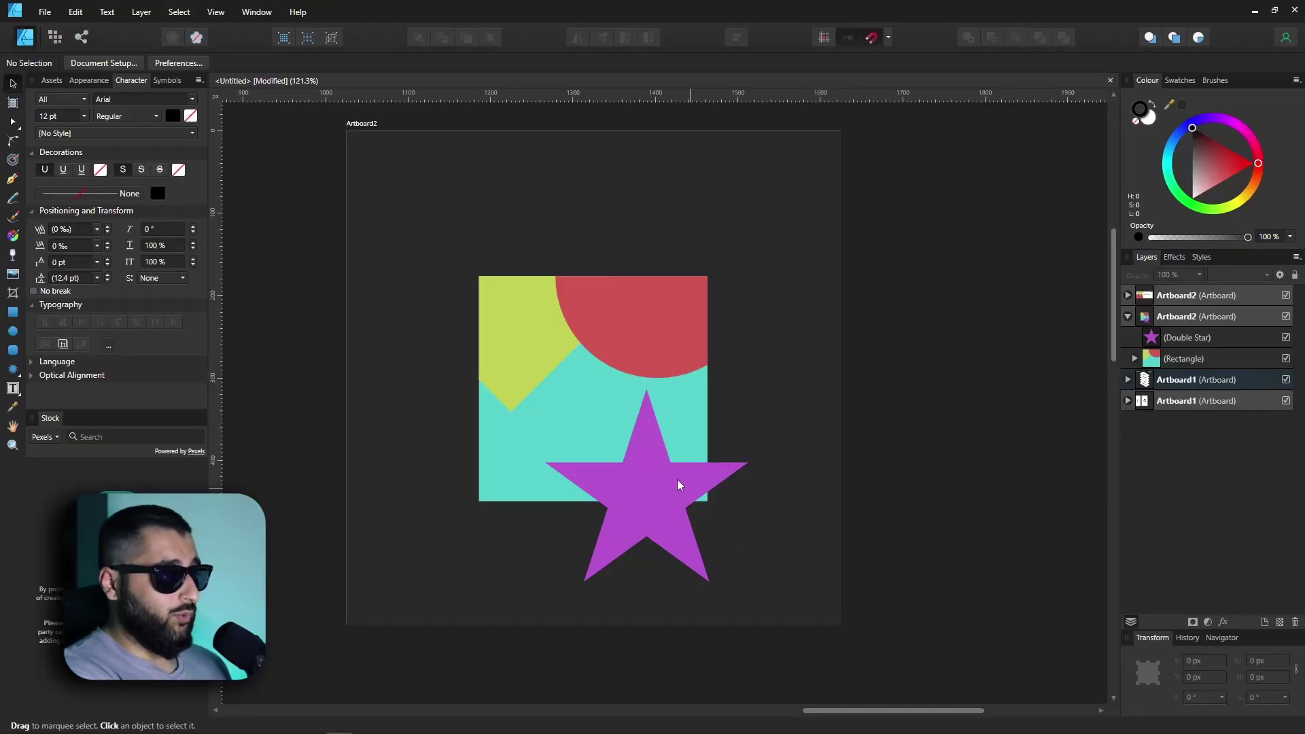
Step: Move the purple star onto the rectangle and nest the Double Star inside the Rectangle layer
left_click(649, 483)
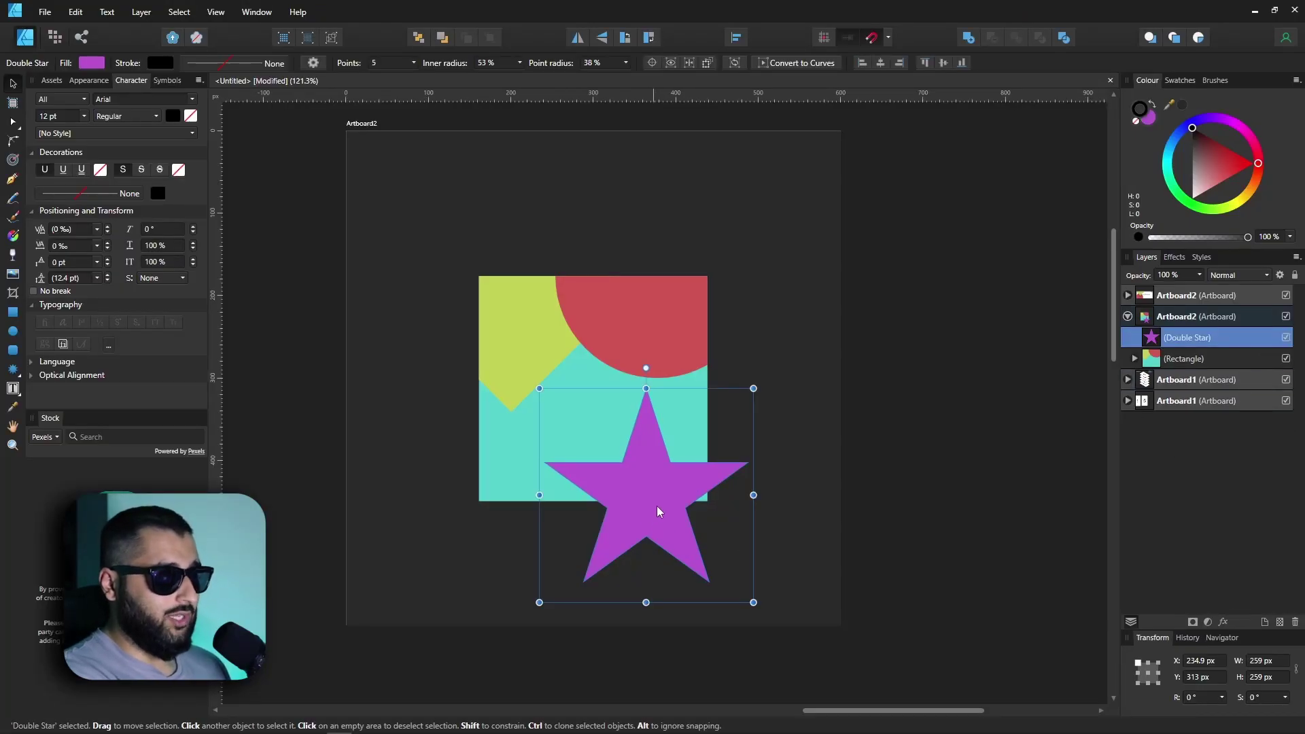
left_click_drag(655, 475, 590, 341)
left_click(1134, 358)
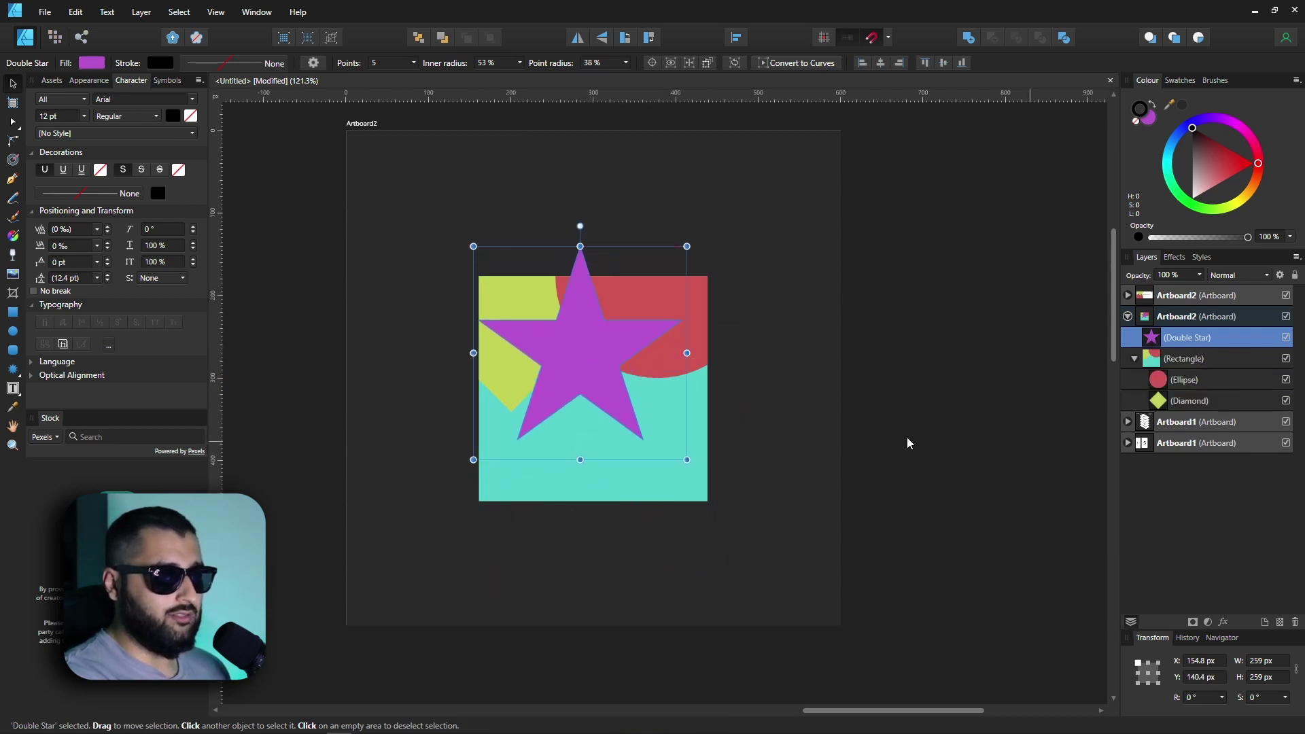
left_click_drag(1151, 340, 1155, 358)
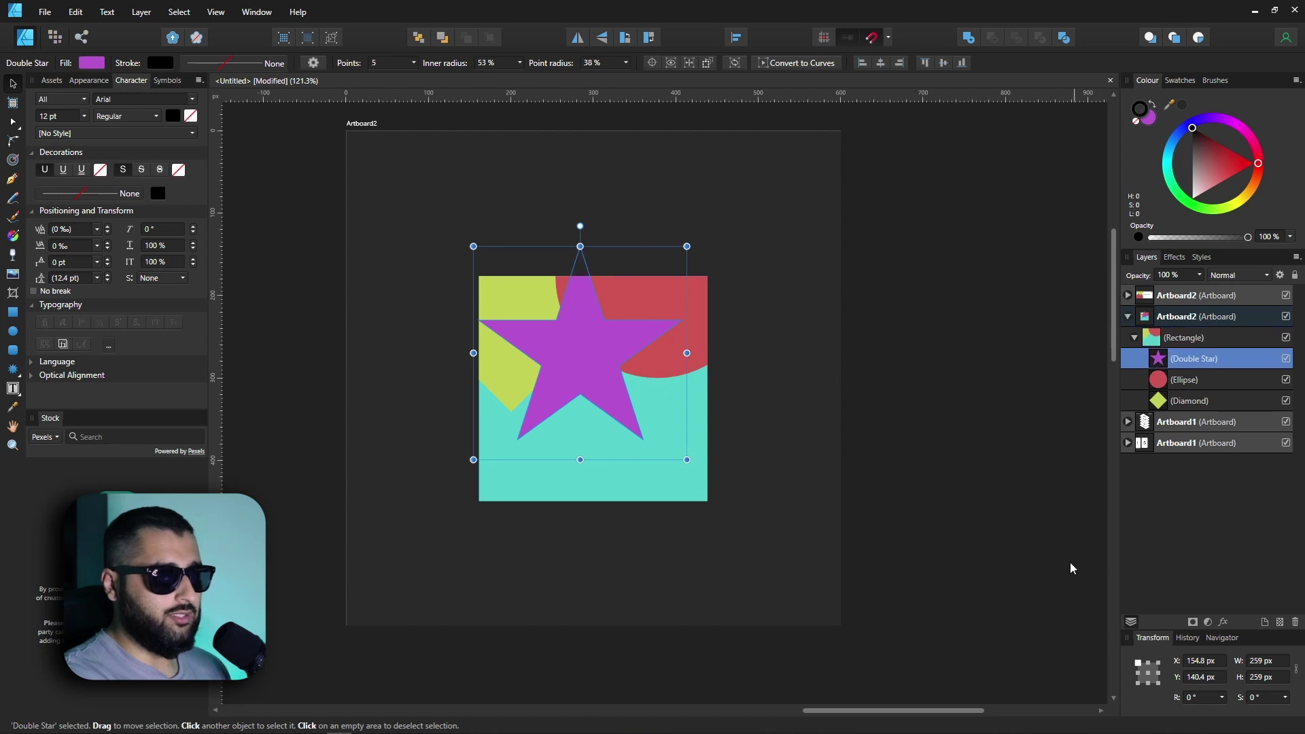
left_click(935, 477)
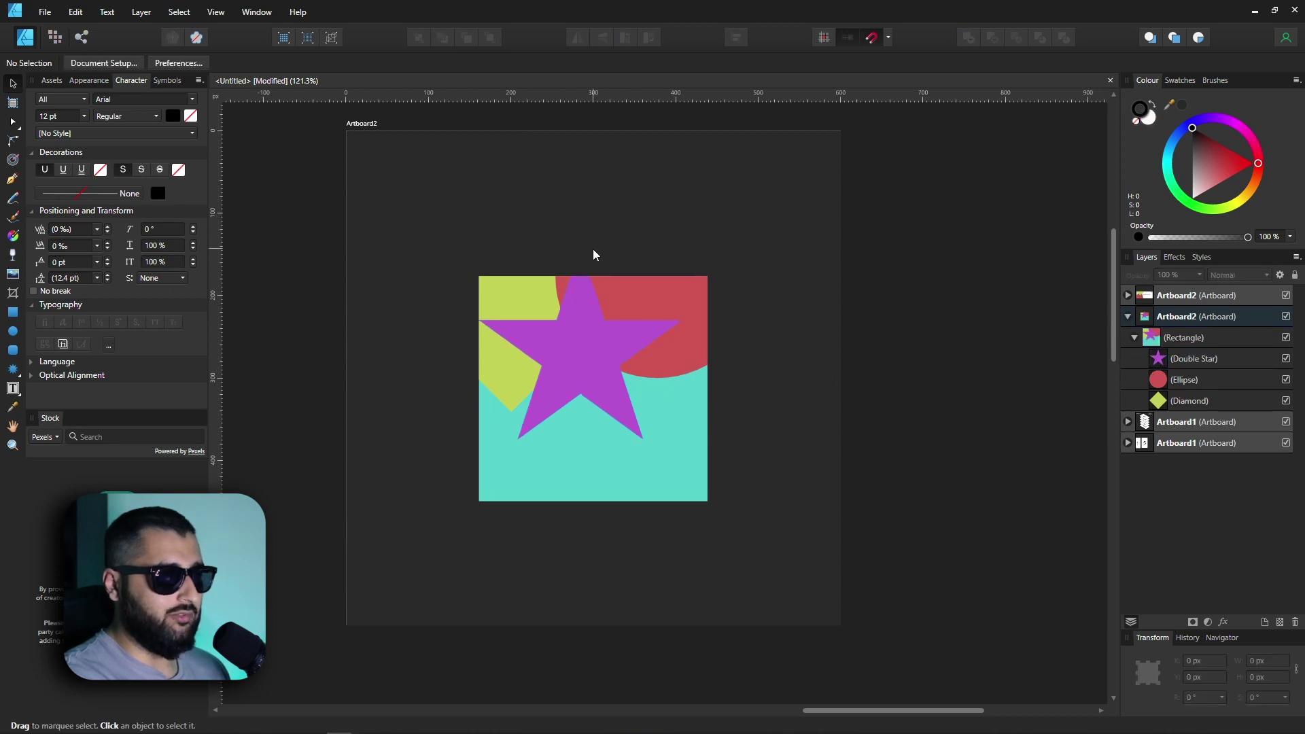
Step: Shift the Double Star layer between Ellipse and Diamond, then undo so all shapes are unclipped siblings
left_click_drag(1158, 358, 1180, 387)
key("Escape")
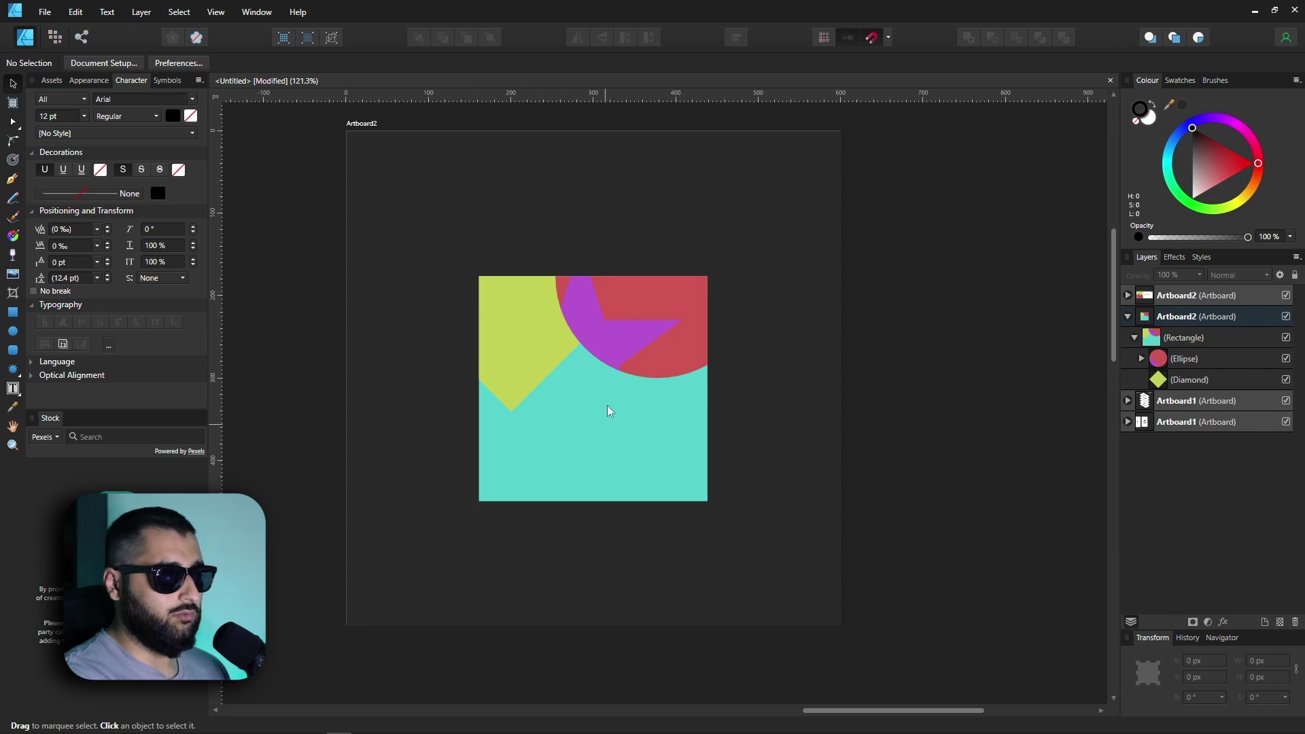
key("ctrl+z")
key("ctrl+z")
key("ctrl+z")
Step: Nest the Ellipse, Diamond and Double Star layers inside the Rectangle layer, clipping all three to the square
left_click(1183, 400)
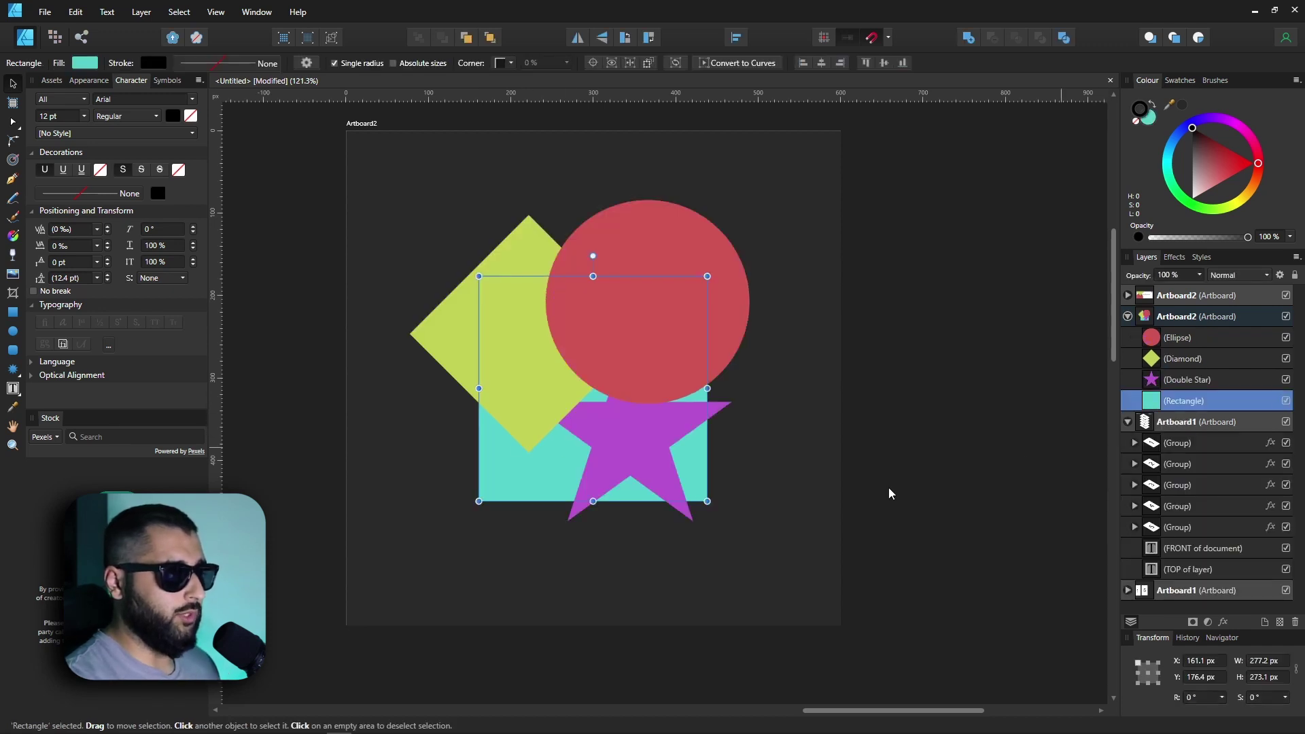
left_click(917, 482)
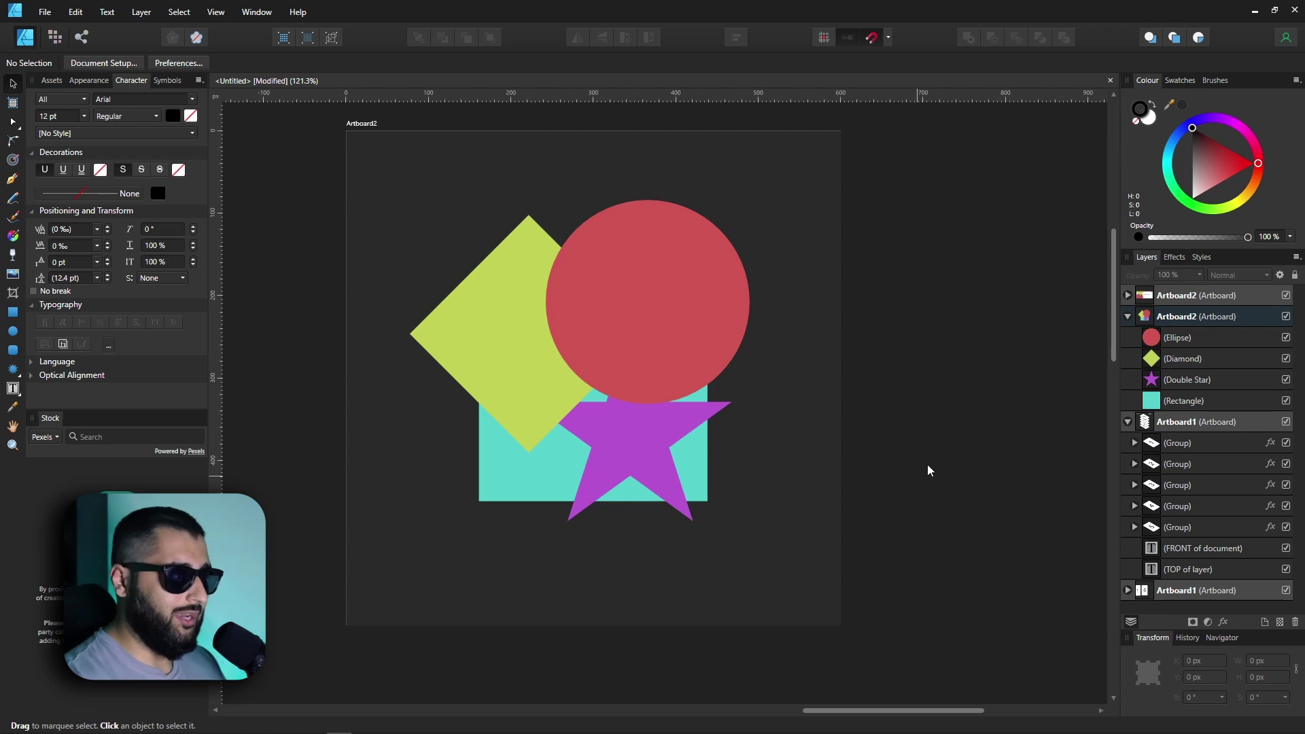
left_click_drag(1178, 337, 1159, 371)
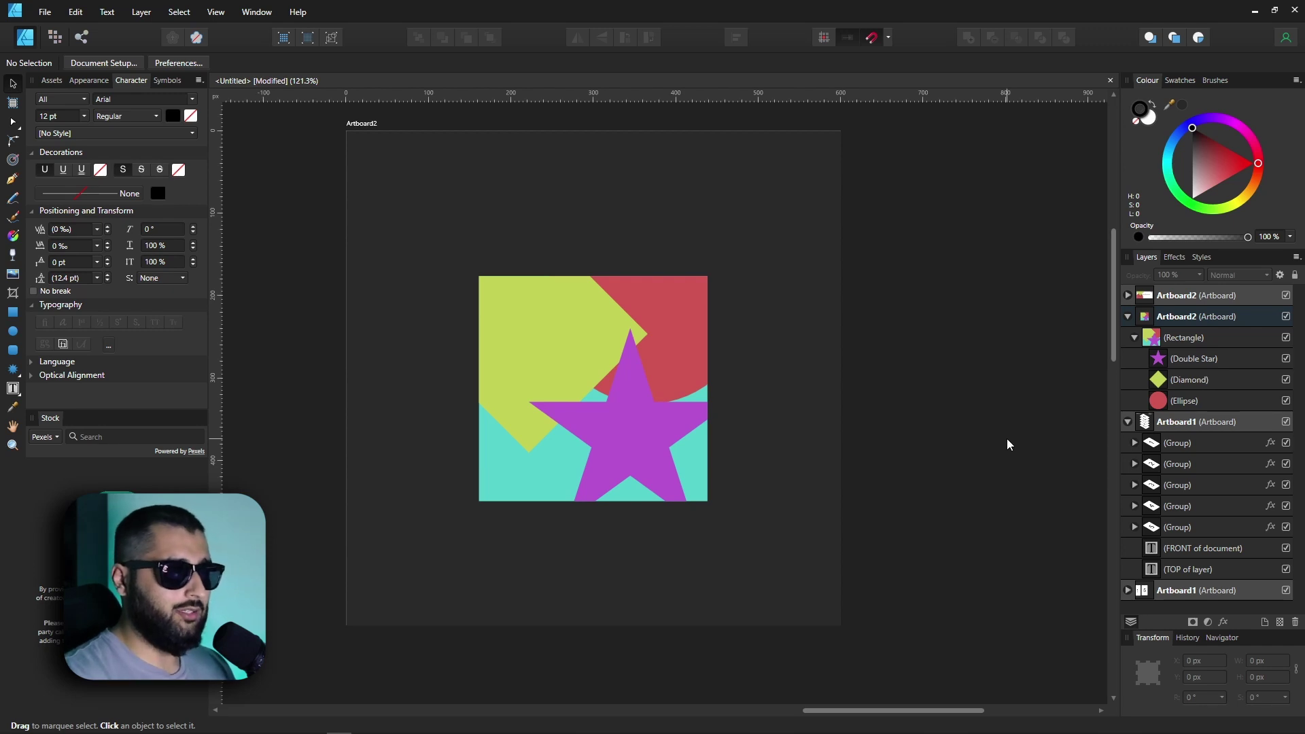
left_click(1128, 421)
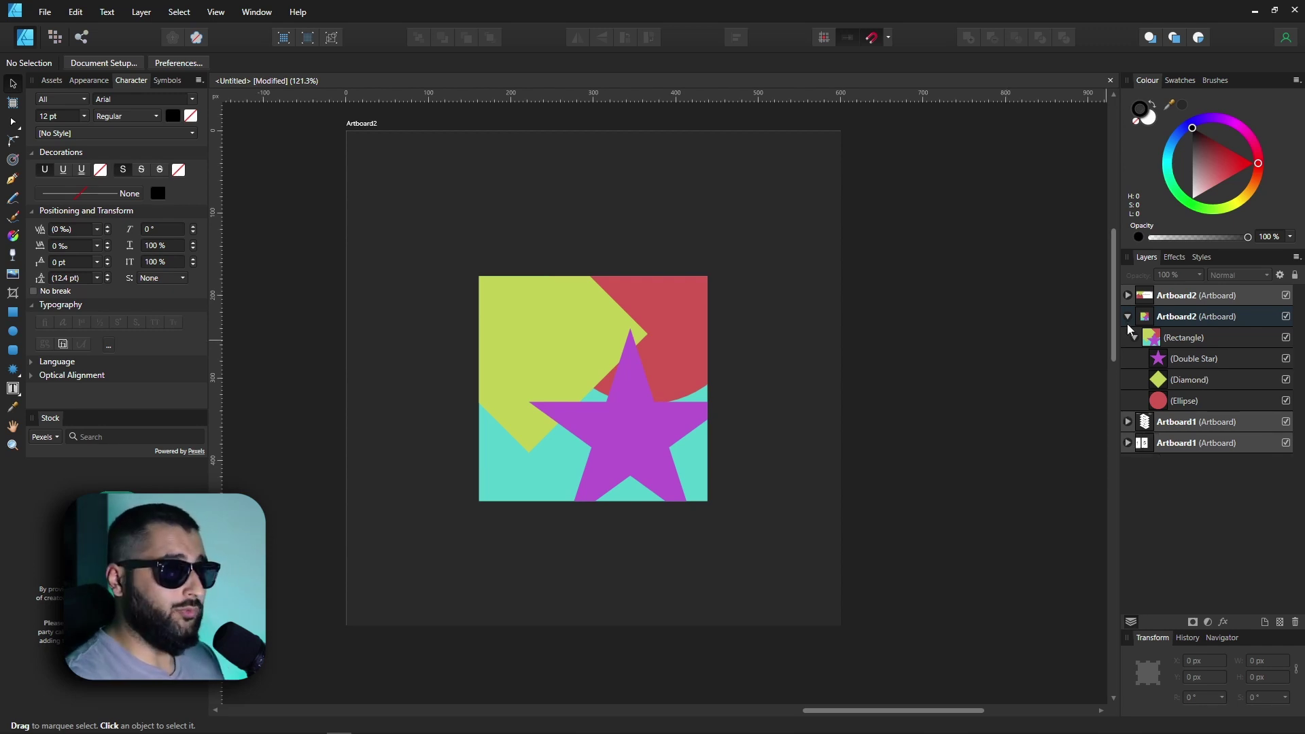
Step: Collapse the Artboard2 layers and scroll down to the two business card artboards
left_click(1126, 317)
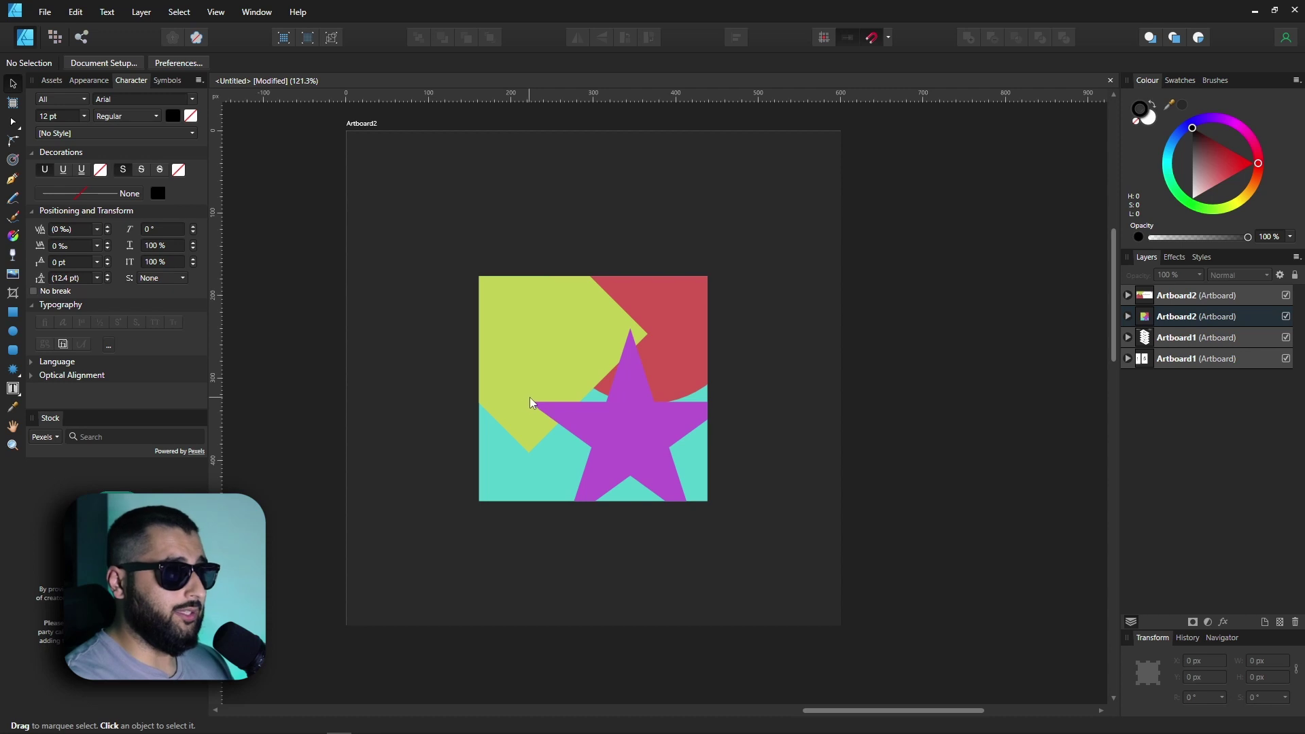
scroll(532, 403, "down", 5)
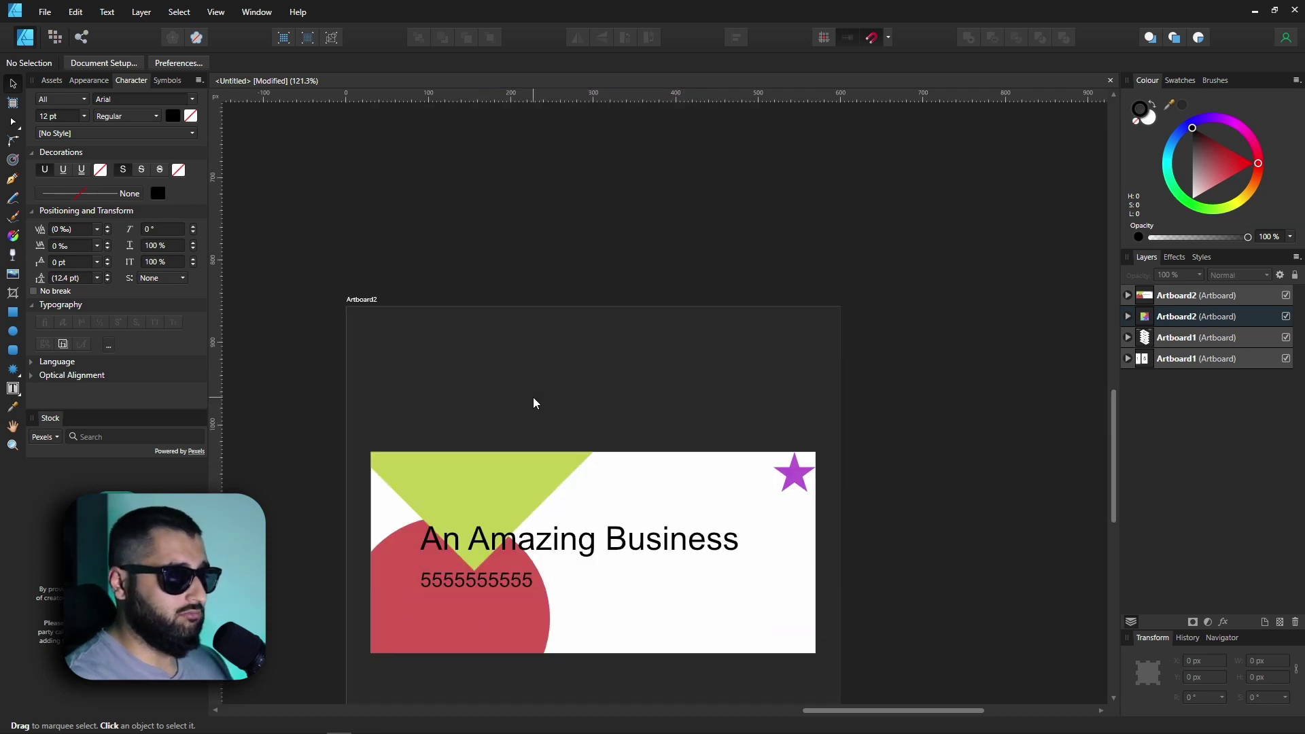
scroll(533, 398, "down", 5)
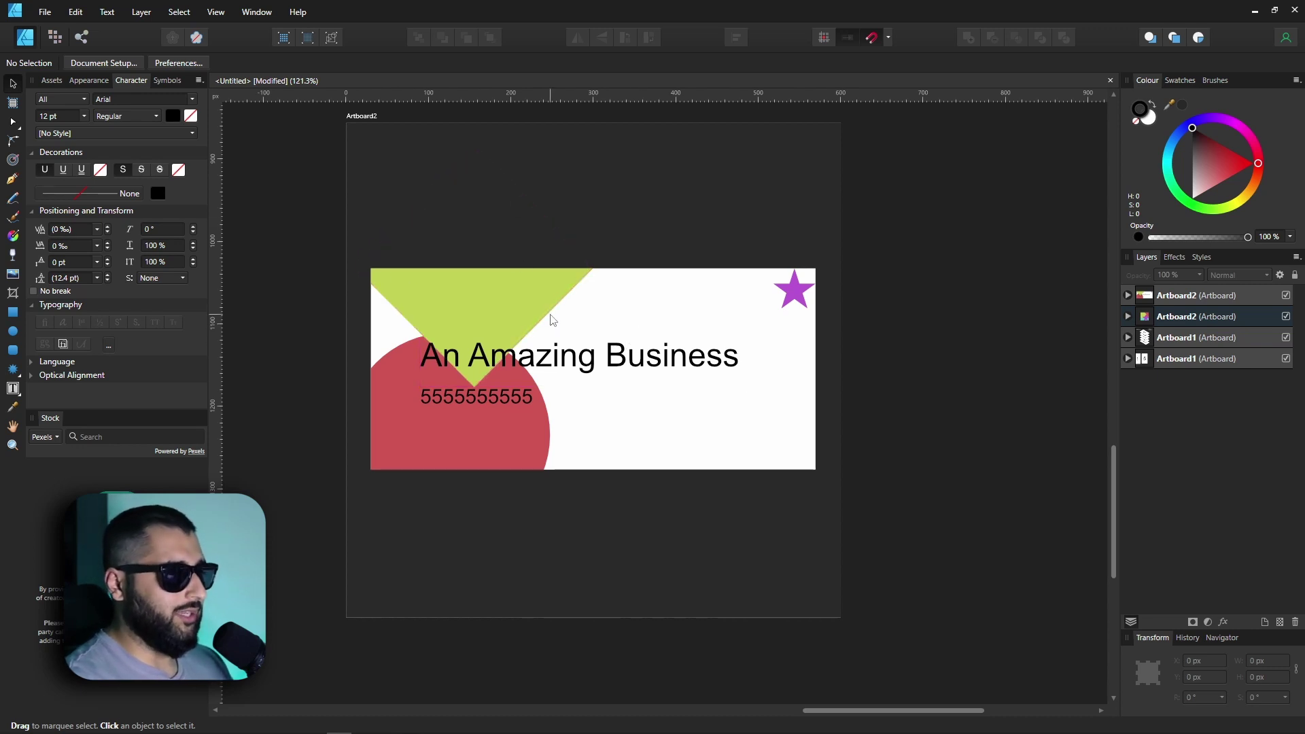
scroll(349, 203, "right", 3)
scroll(349, 203, "up", 1)
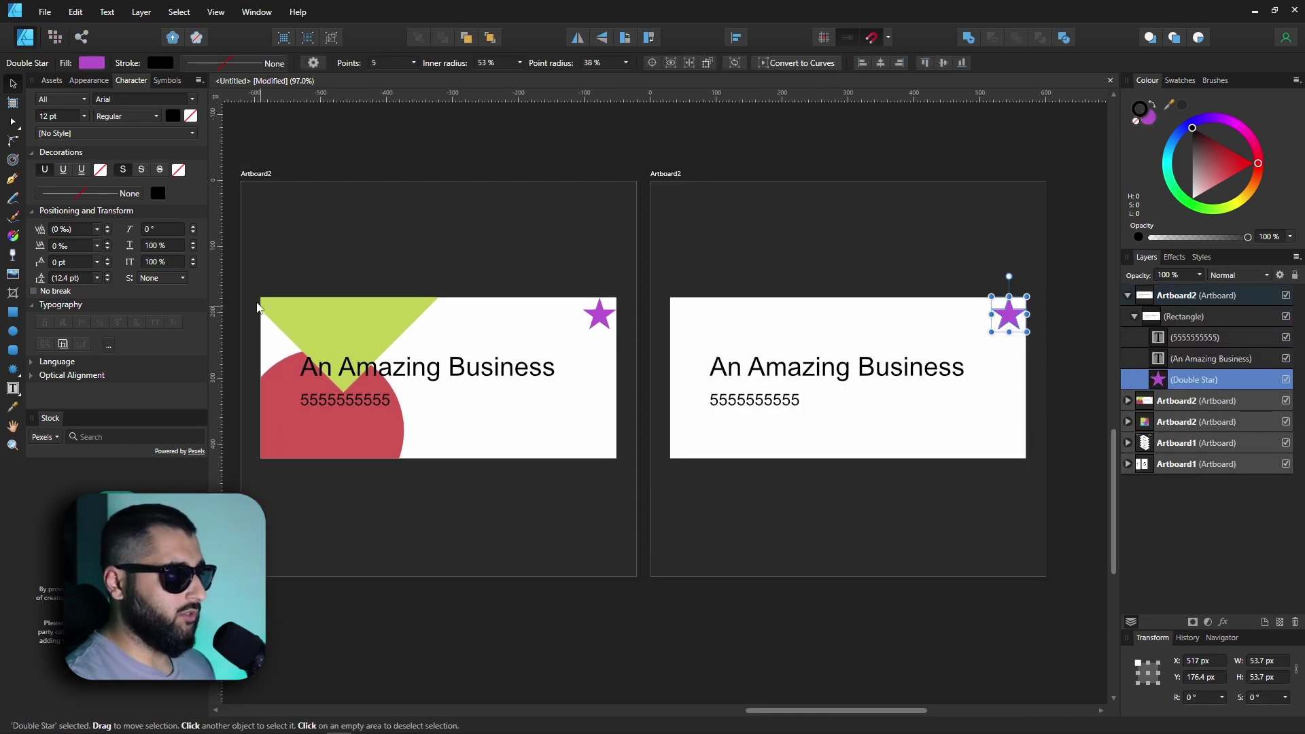
Step: Draw a closed, downward-pointing triangle with the Pen tool across the top of the plain card
left_click(14, 179)
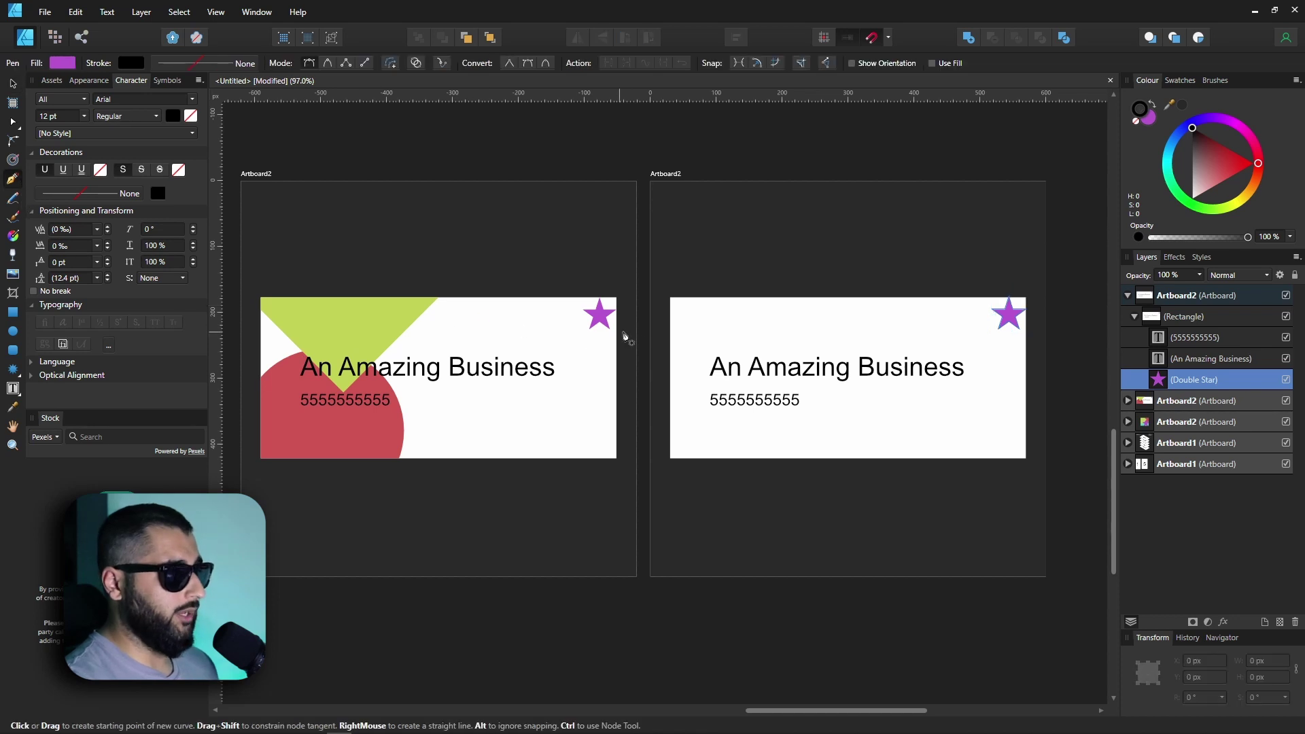
left_click(669, 331)
left_click(756, 383)
left_click(844, 296)
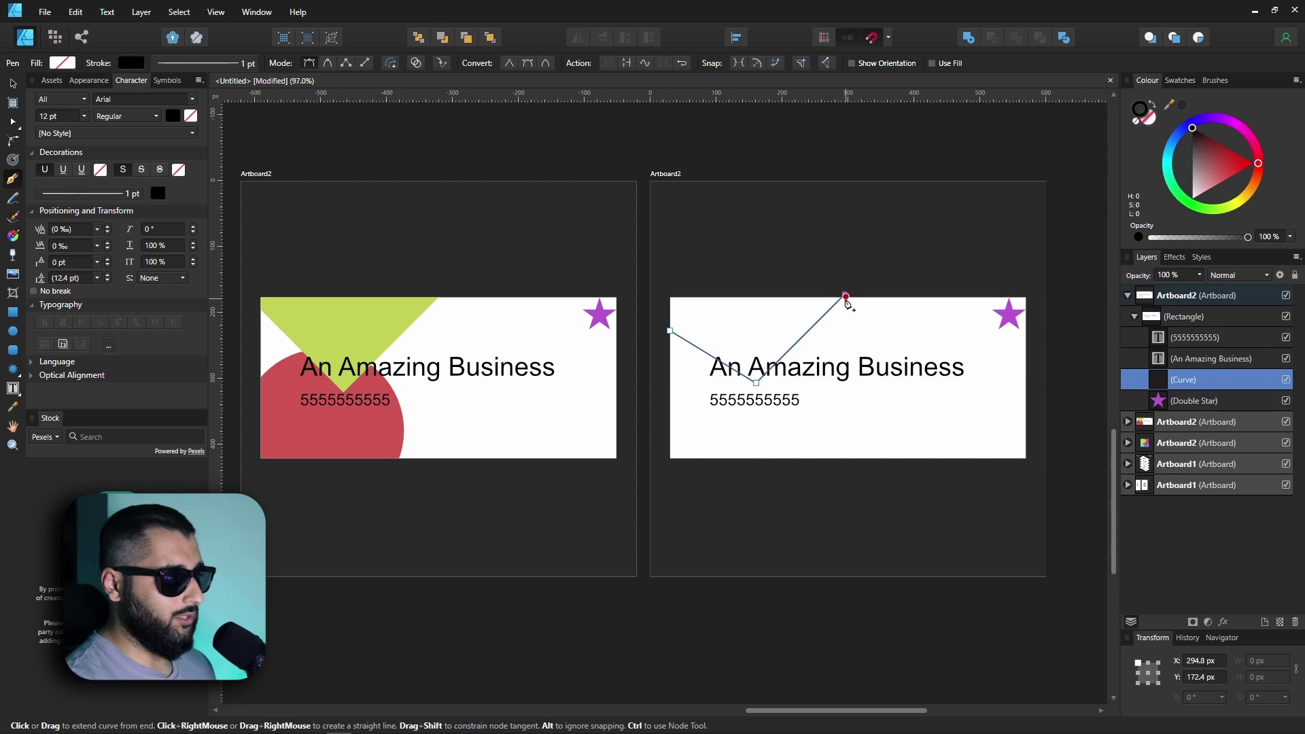
left_click(670, 294)
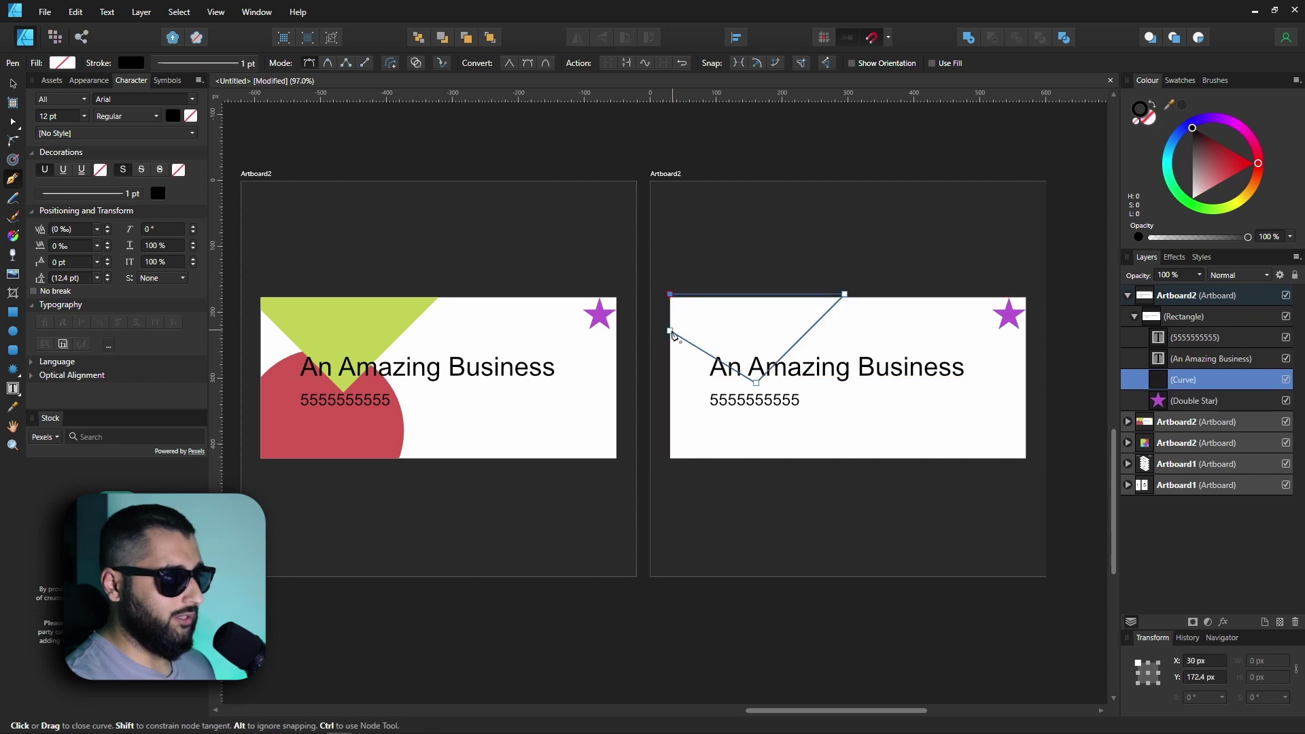
left_click(672, 333)
Step: Give the triangle a yellow fill, bring it to the front, and level its top-left corner with the card edge
key("shift+x")
mouse_move(1258, 163)
left_mouse_down()
mouse_move(1244, 197)
mouse_move(1213, 177)
left_mouse_up()
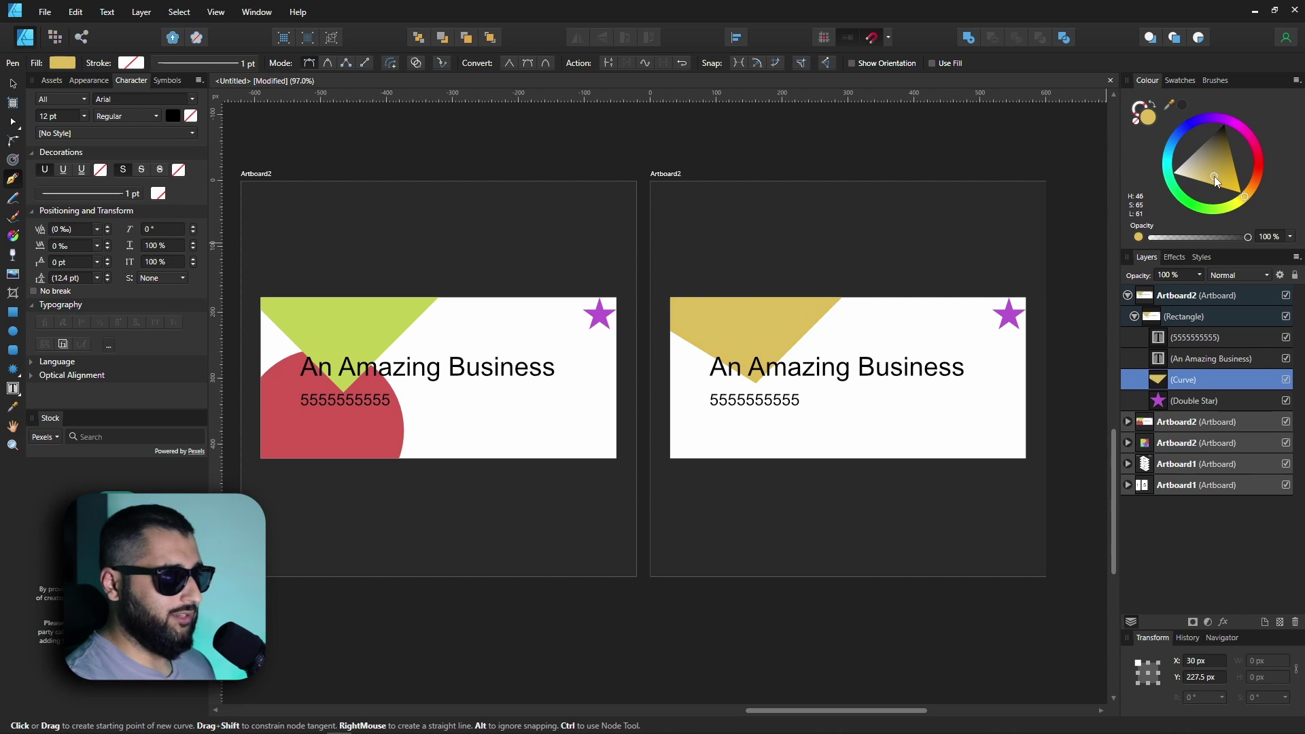
key("ctrl+shift+bracketright")
scroll(788, 301, "up", 5)
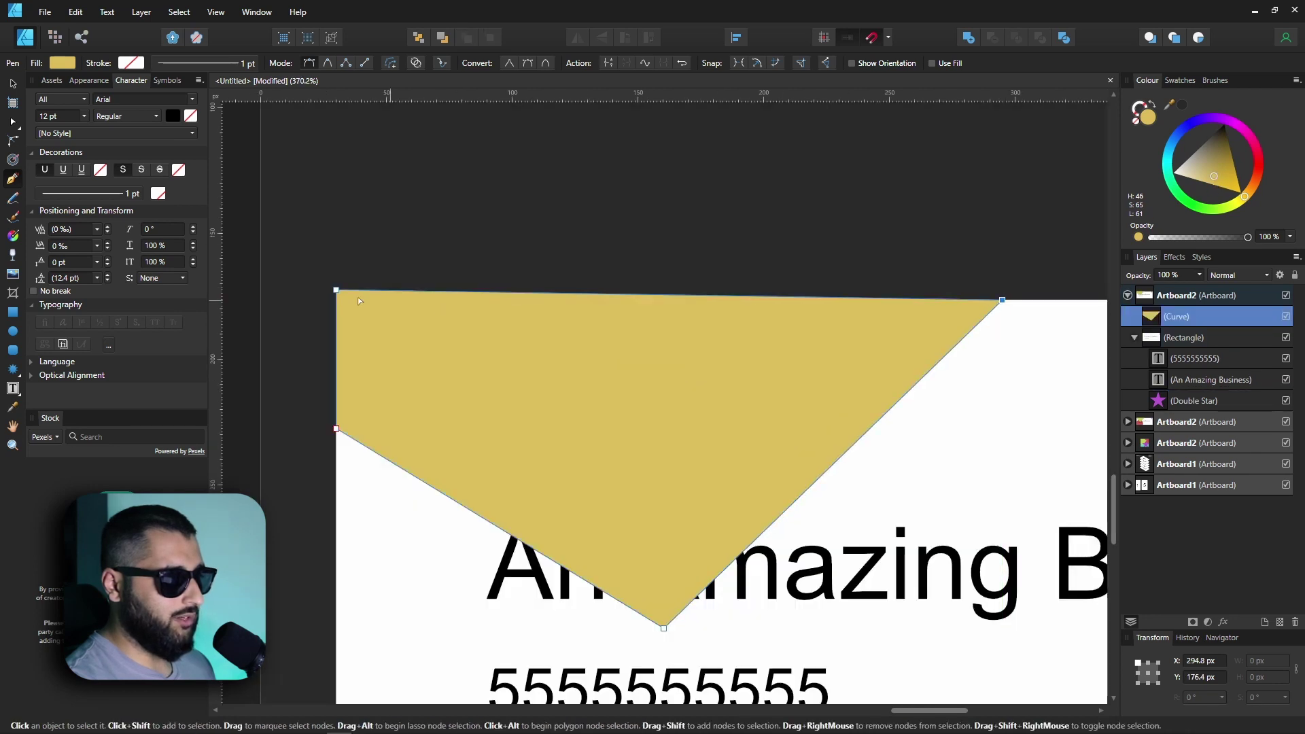
left_click_drag(340, 291, 342, 301)
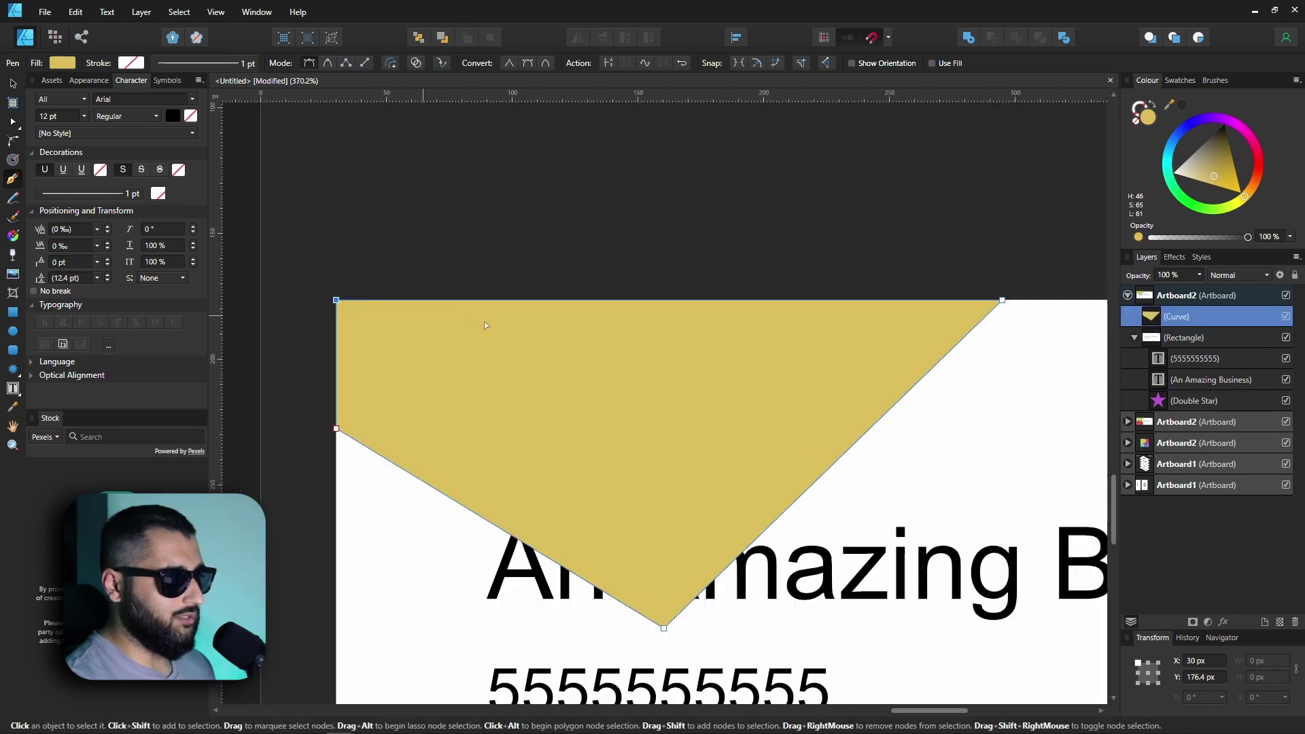
scroll(342, 301, "down", 5)
scroll(864, 396, "left", 4)
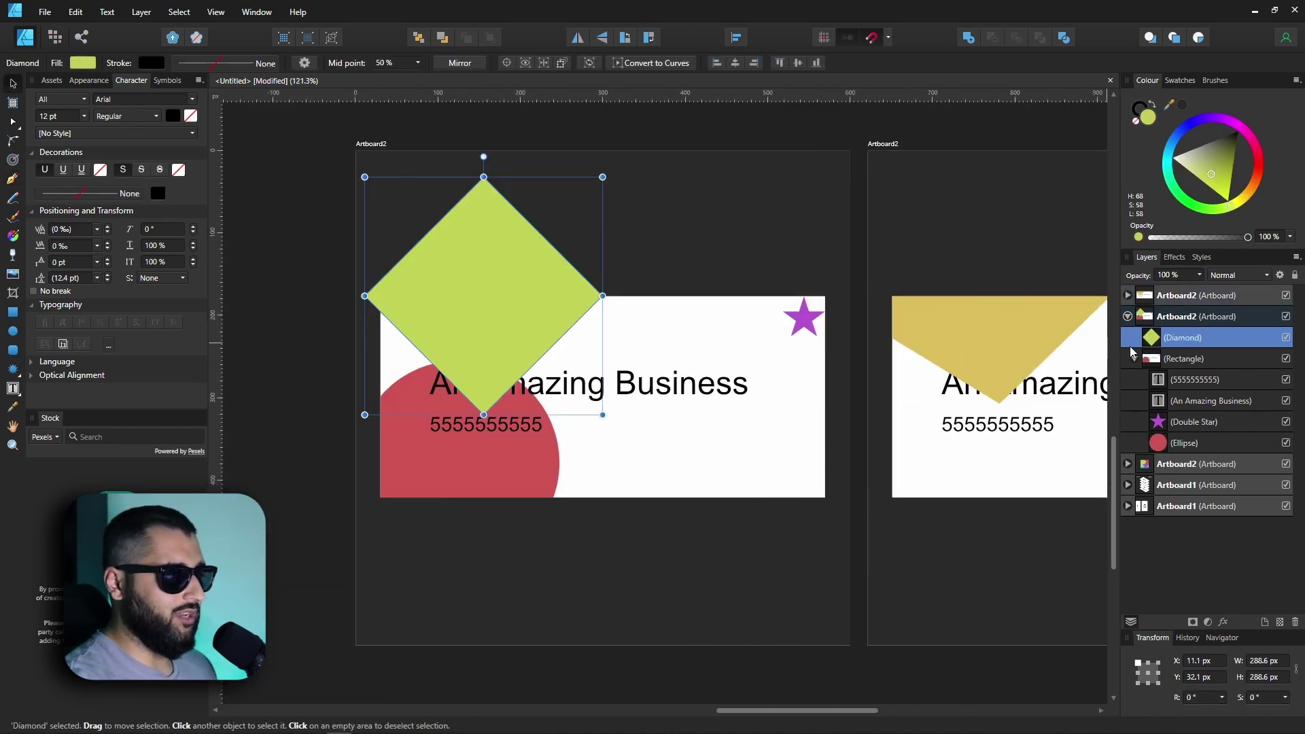
Step: Nest the Diamond in the first card's Rectangle layer, placing it behind the name and number text
left_click_drag(1158, 365, 1164, 402)
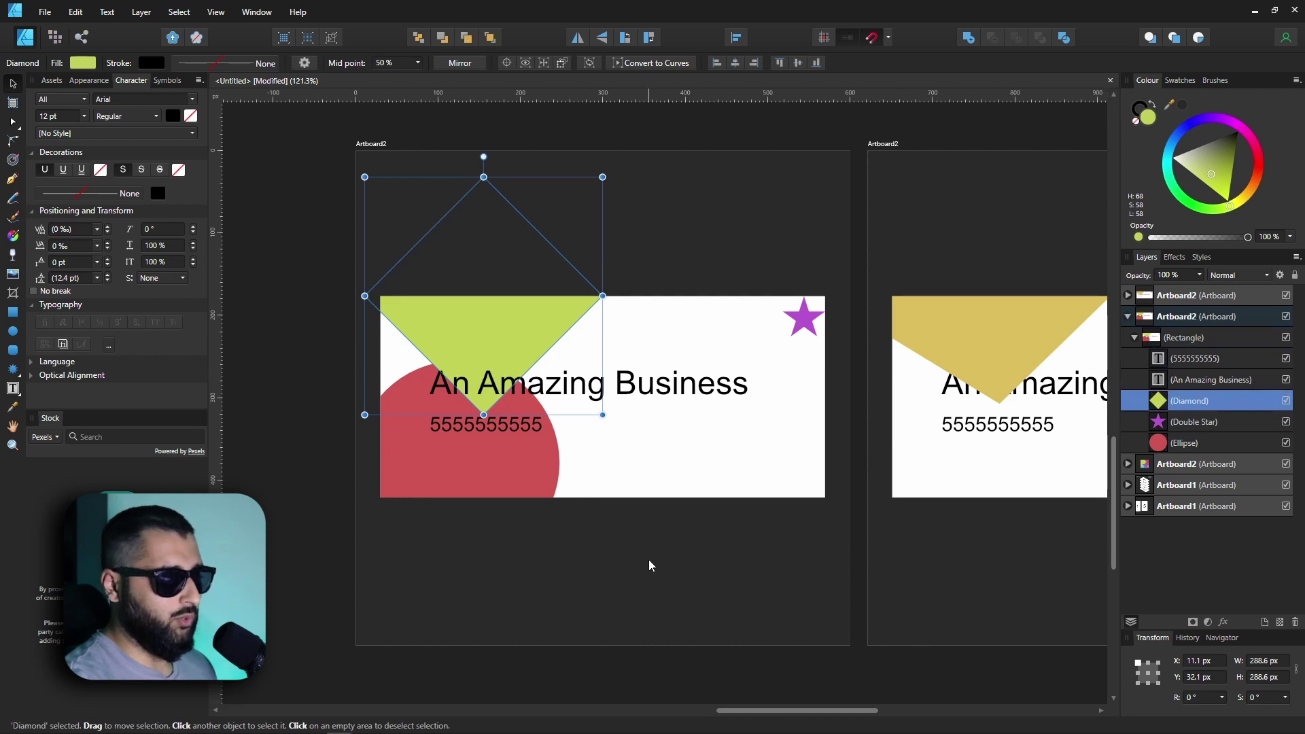
left_click(568, 562)
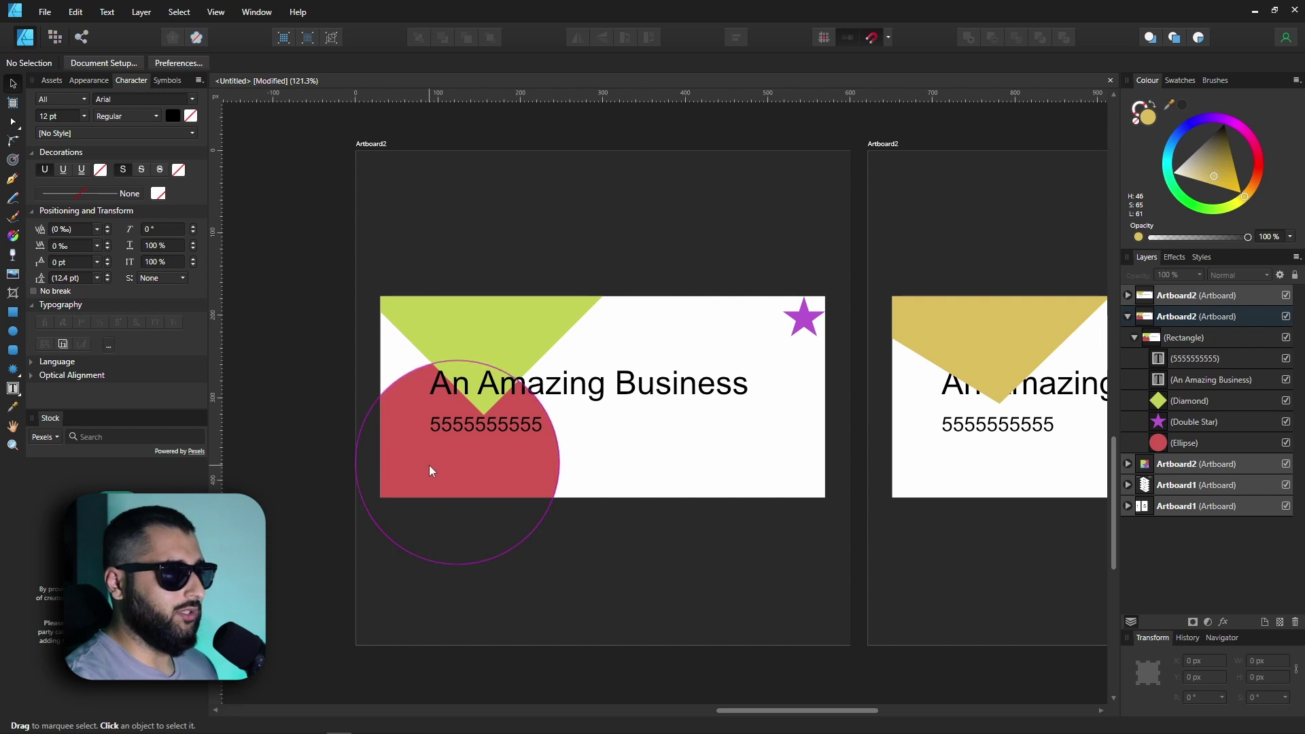
scroll(430, 471, "down", 1)
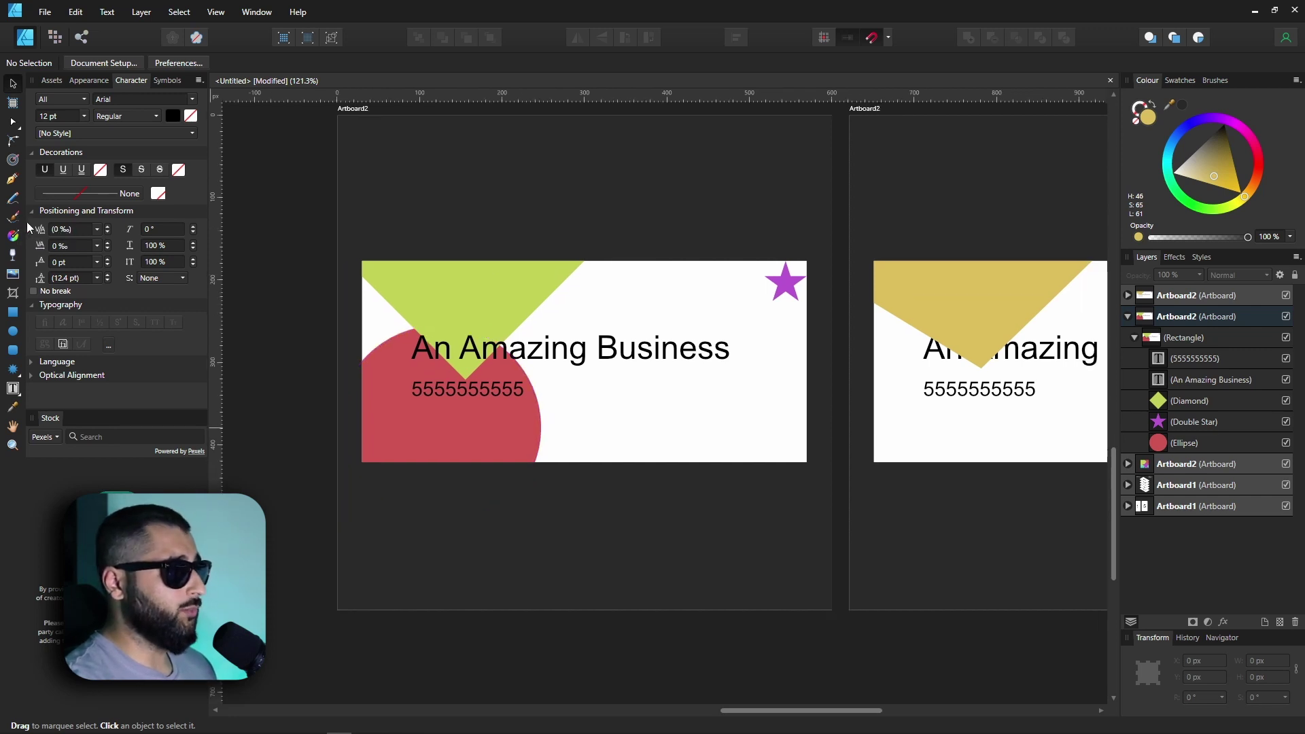
Step: Paint two crossing black brush strokes on the first card and nest both Curve layers inside its Rectangle
key("b")
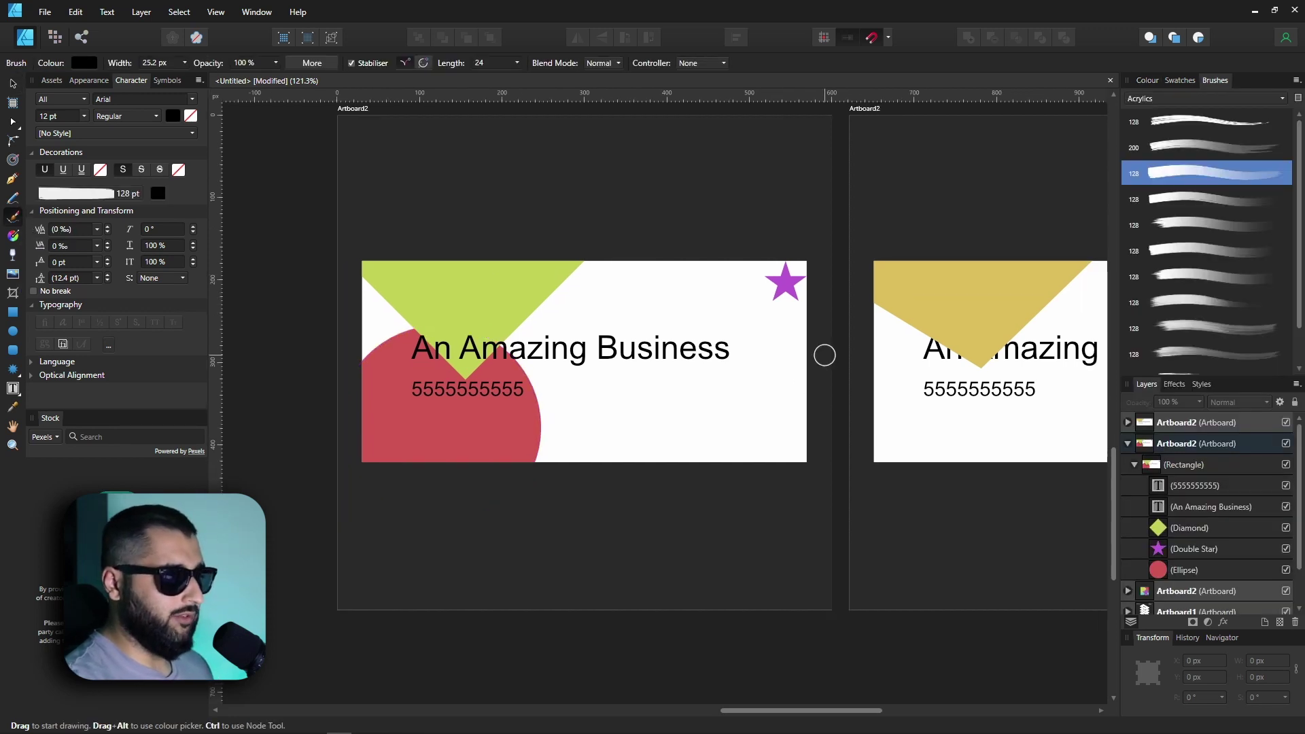
mouse_move(825, 354)
left_mouse_down()
mouse_move(621, 467)
mouse_move(489, 489)
left_mouse_up()
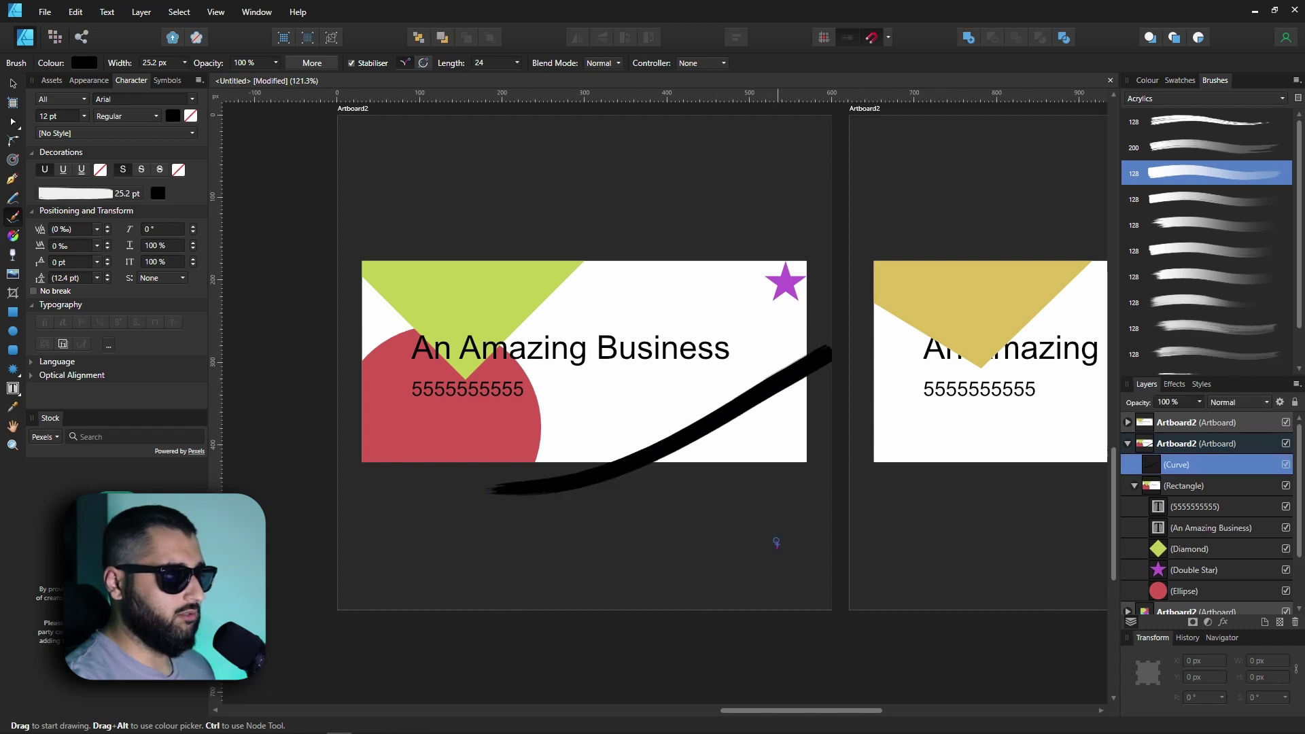
left_click_drag(631, 200, 783, 552)
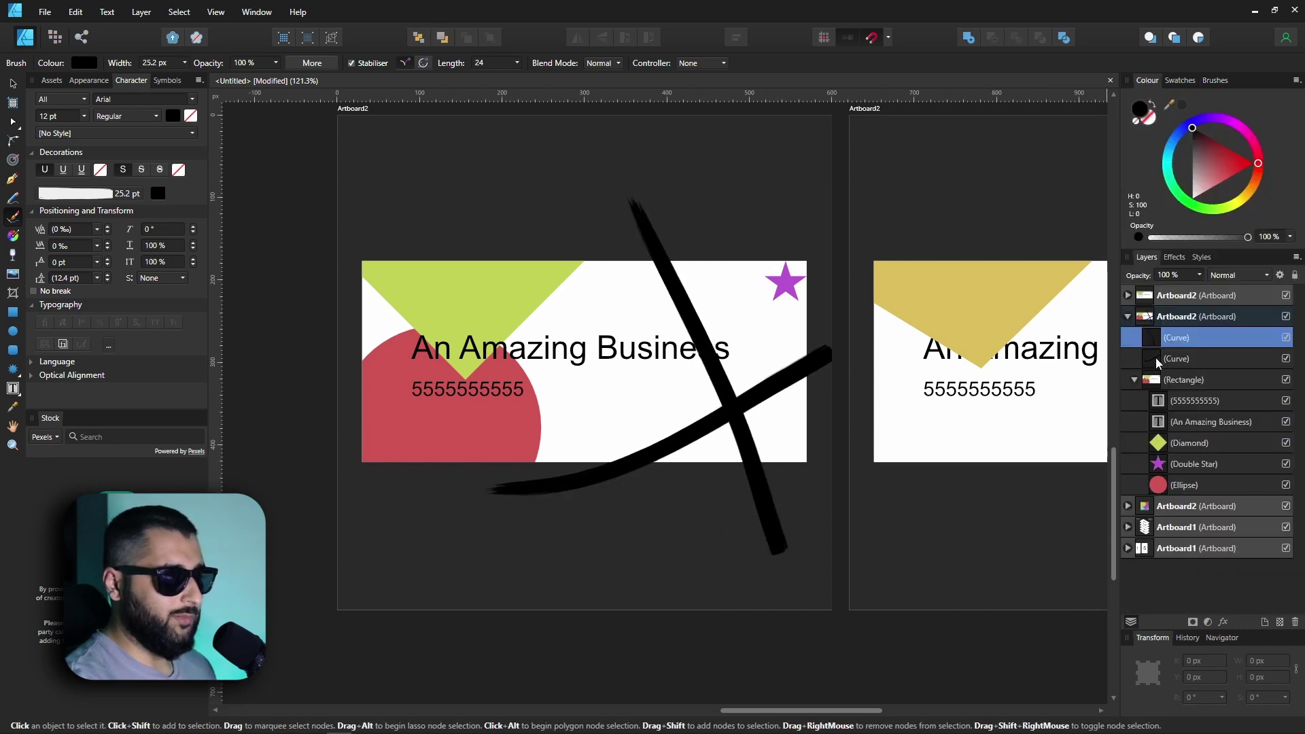
left_click(1162, 360, "shift")
left_click_drag(1150, 362, 1166, 383)
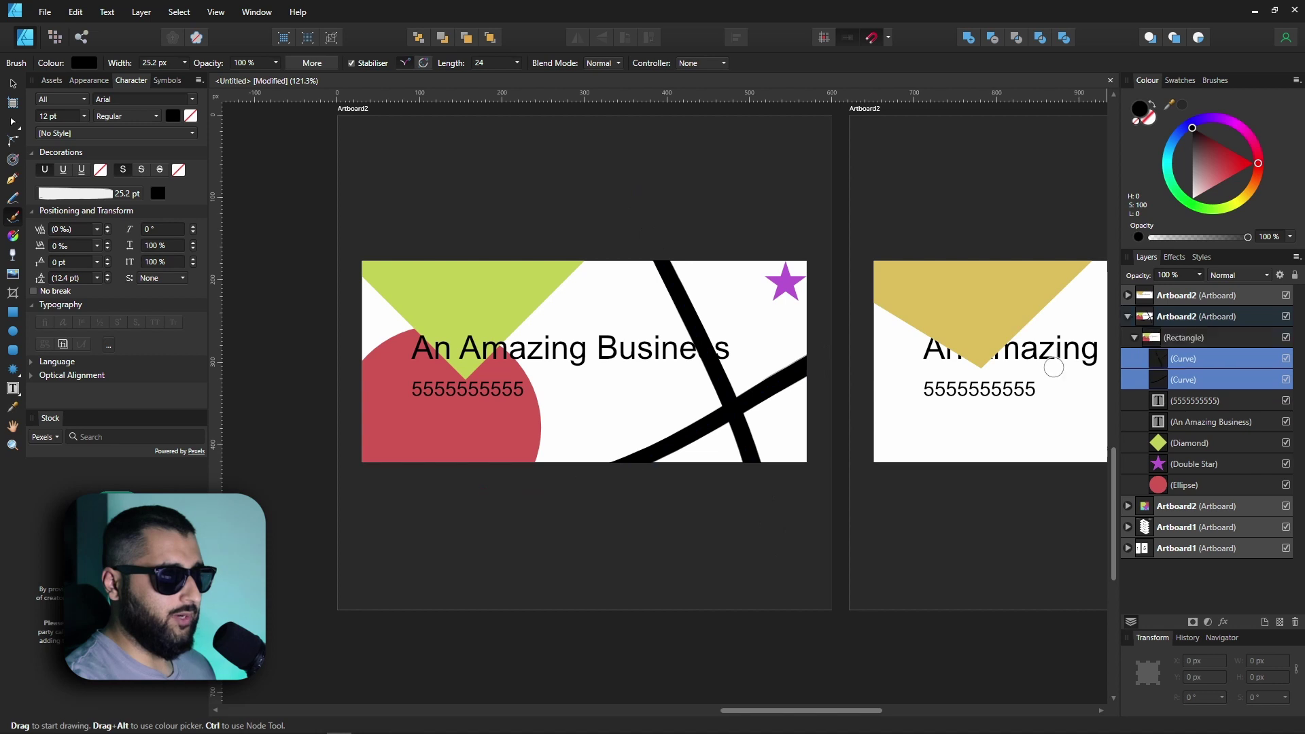
left_click(12, 83)
left_click(502, 218)
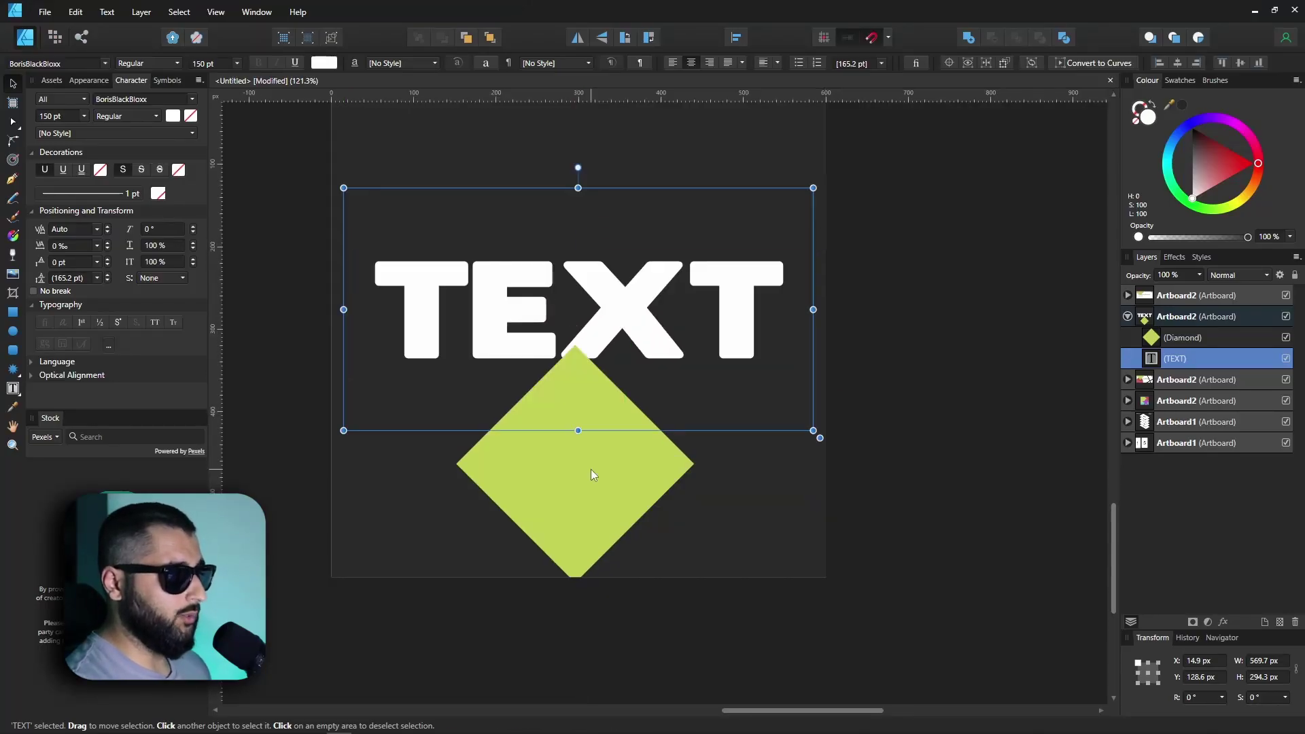
Step: Move the green diamond over TEXT, widen it to about 452 px, and nest it in the TEXT layer
left_click(612, 462)
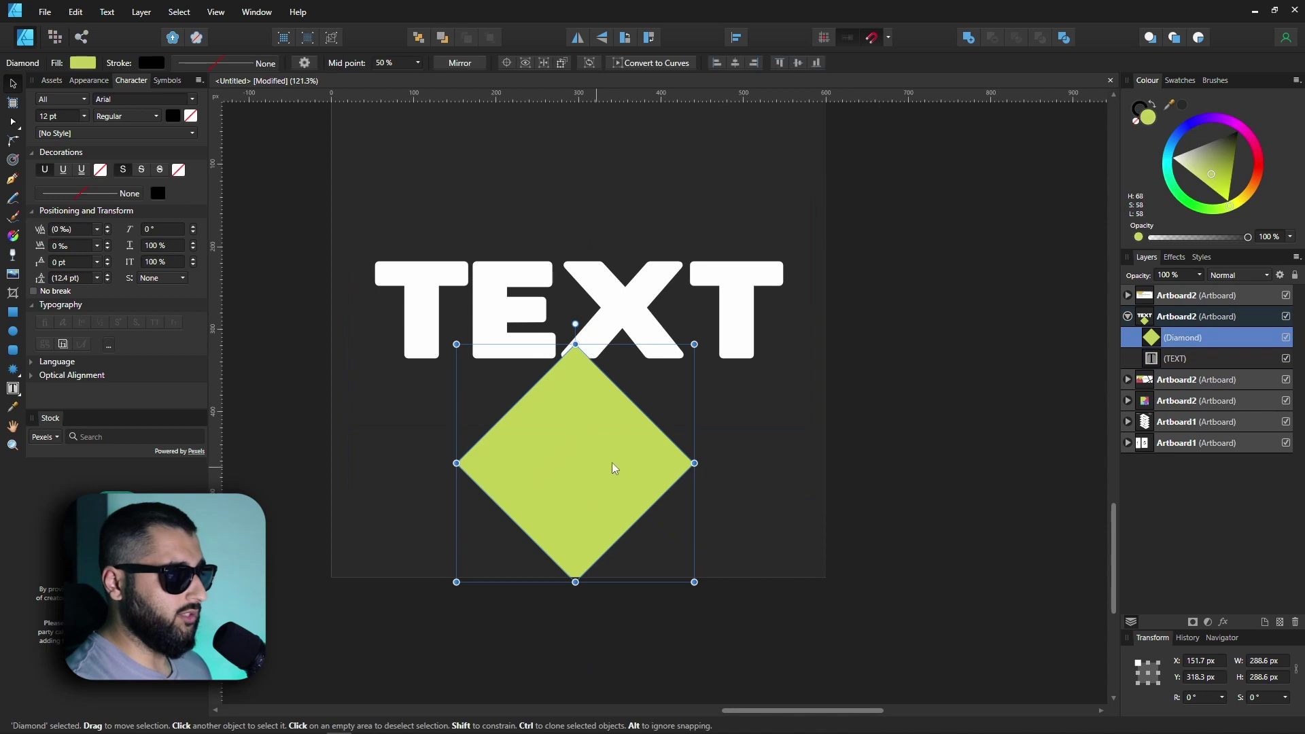
left_click_drag(598, 474, 589, 330)
left_click_drag(687, 318, 780, 318)
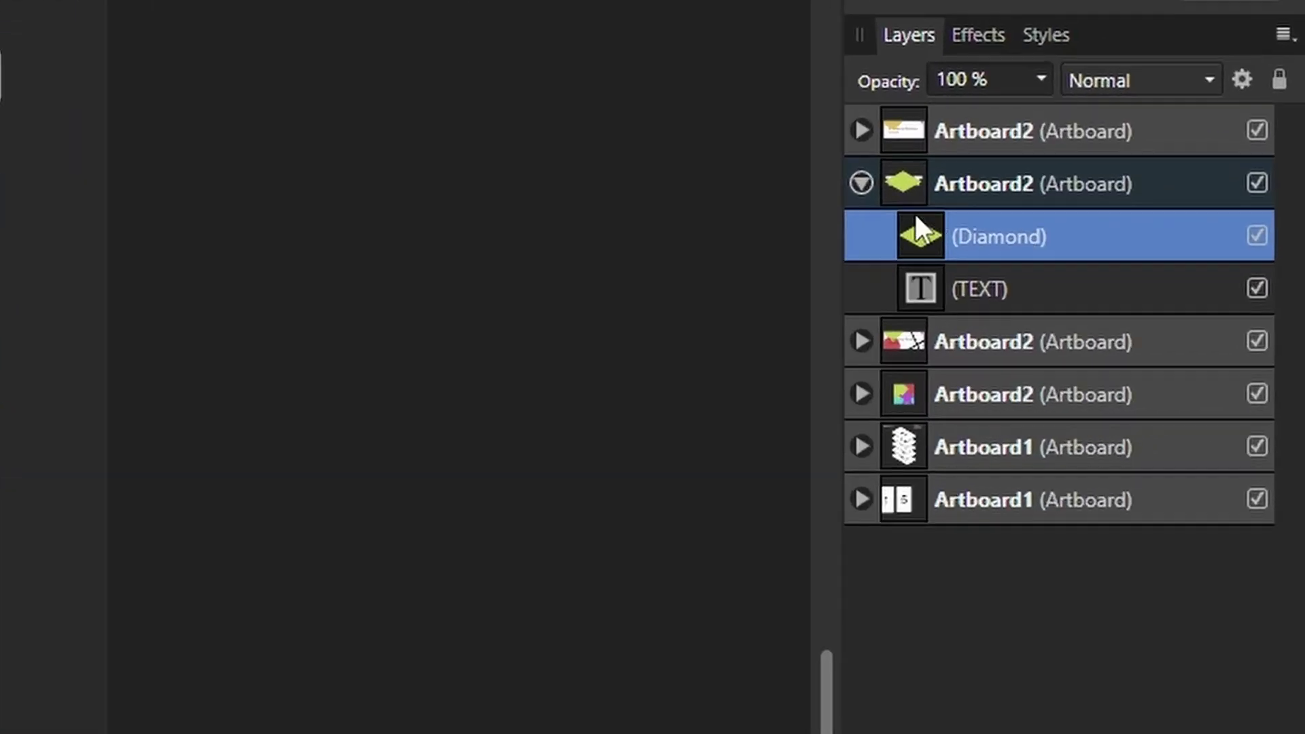
left_click_drag(914, 231, 972, 291)
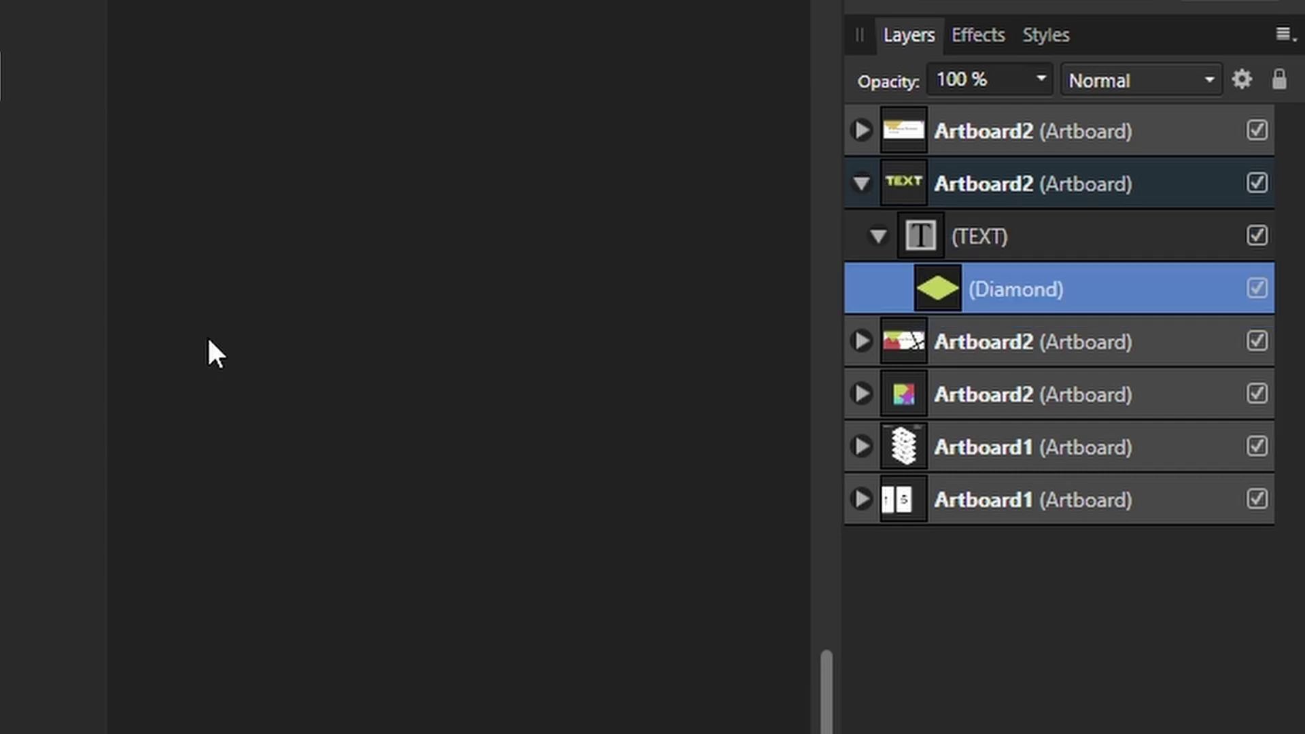
left_click(210, 349)
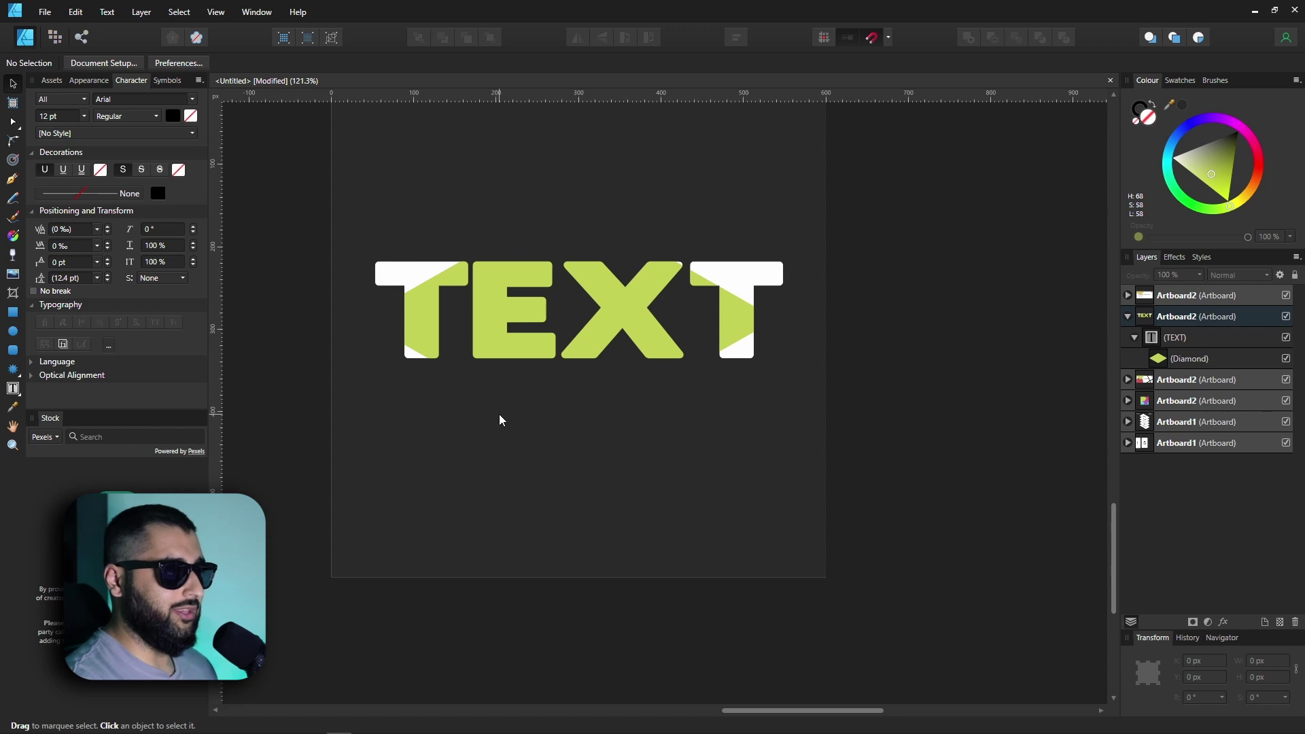
Step: Place the Elmo image and clip it inside the TEXT letters
left_click(13, 278)
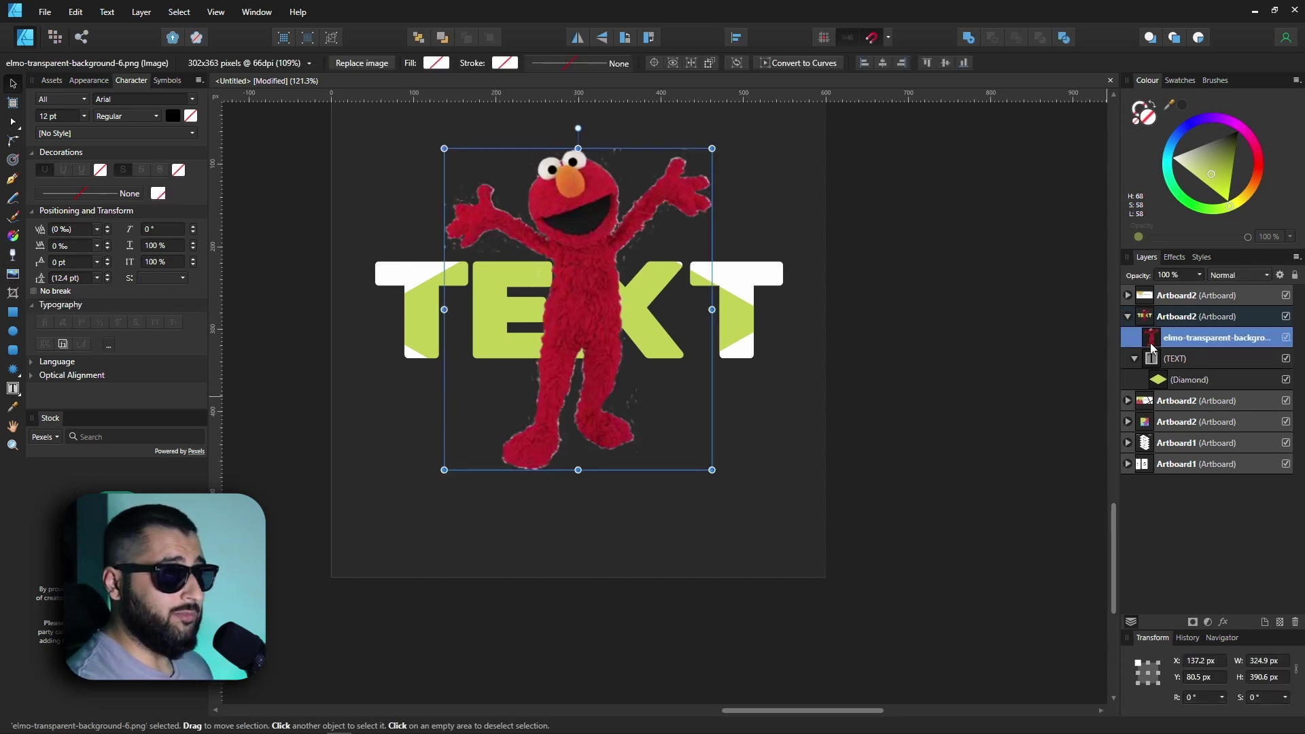
left_click_drag(1150, 347, 1156, 373)
left_click_drag(586, 314, 509, 399)
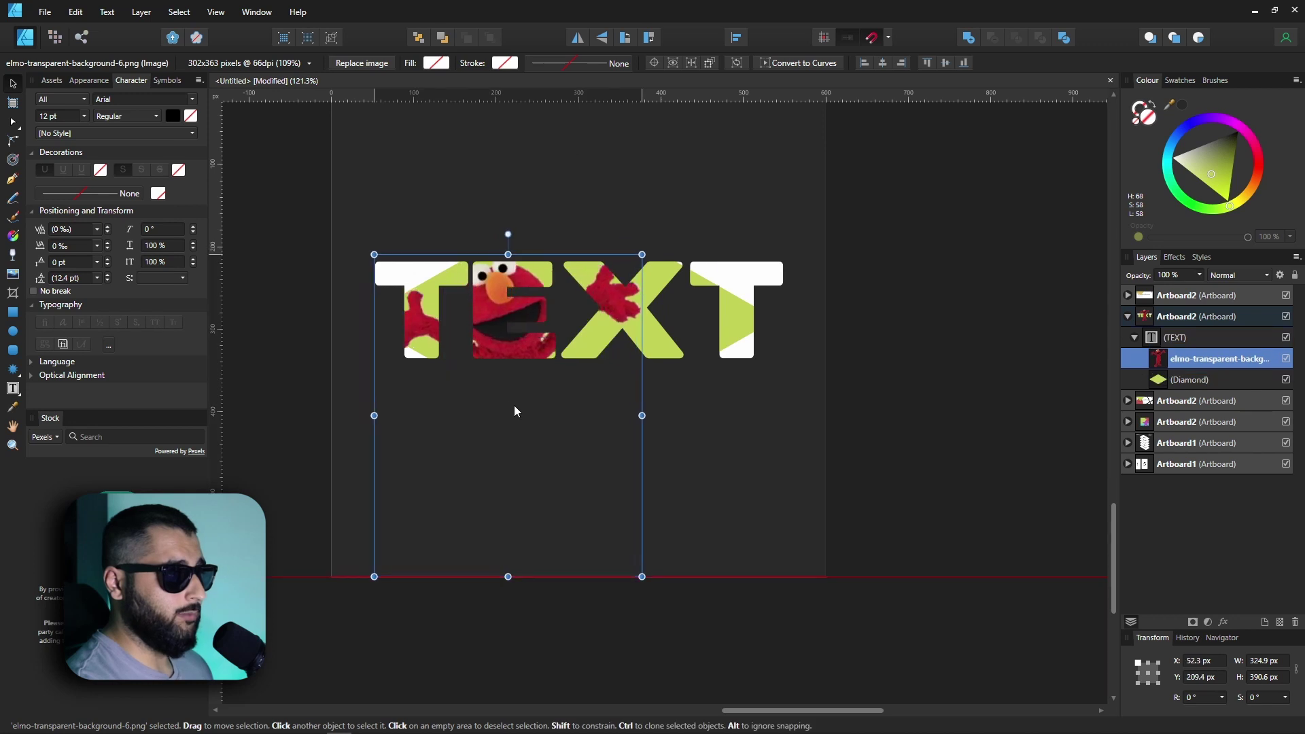
left_click(755, 523)
scroll(727, 496, "down", 3)
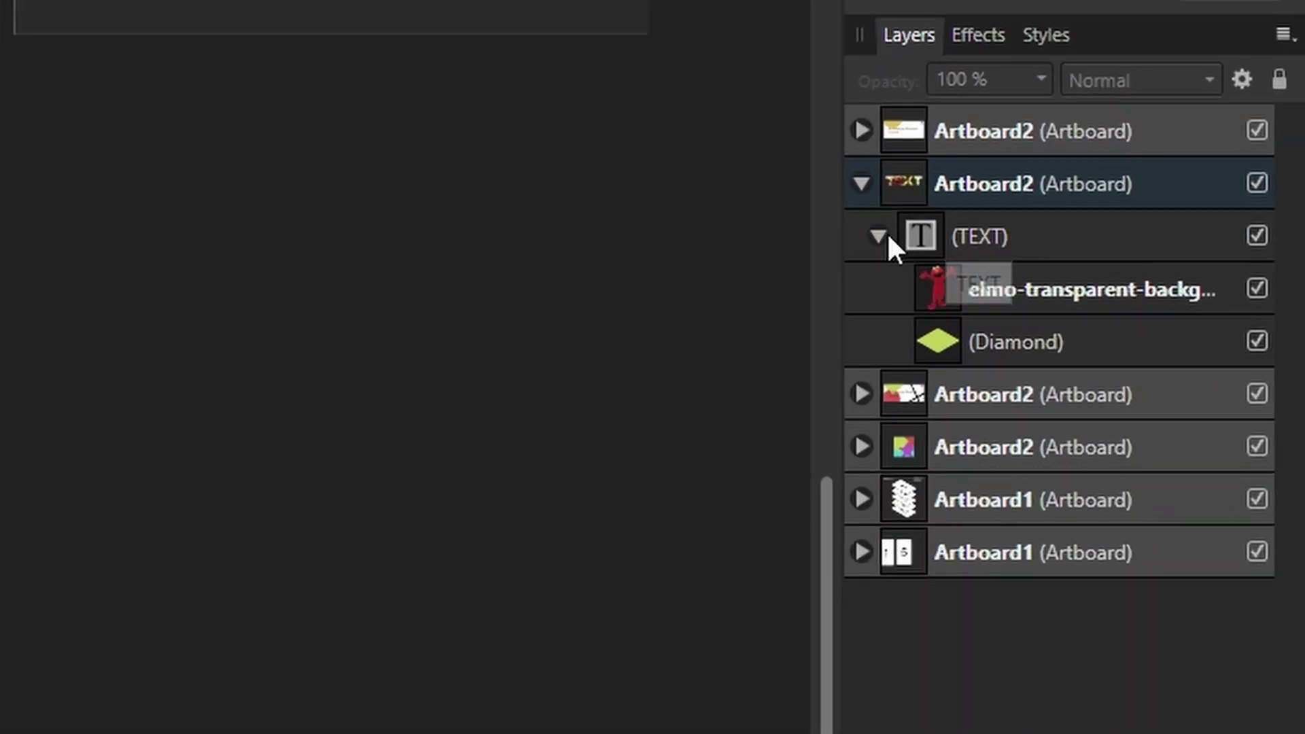
Step: Move the Diamond layer above the Elmo image inside TEXT so the letters show green
left_click(877, 236)
left_click(878, 236)
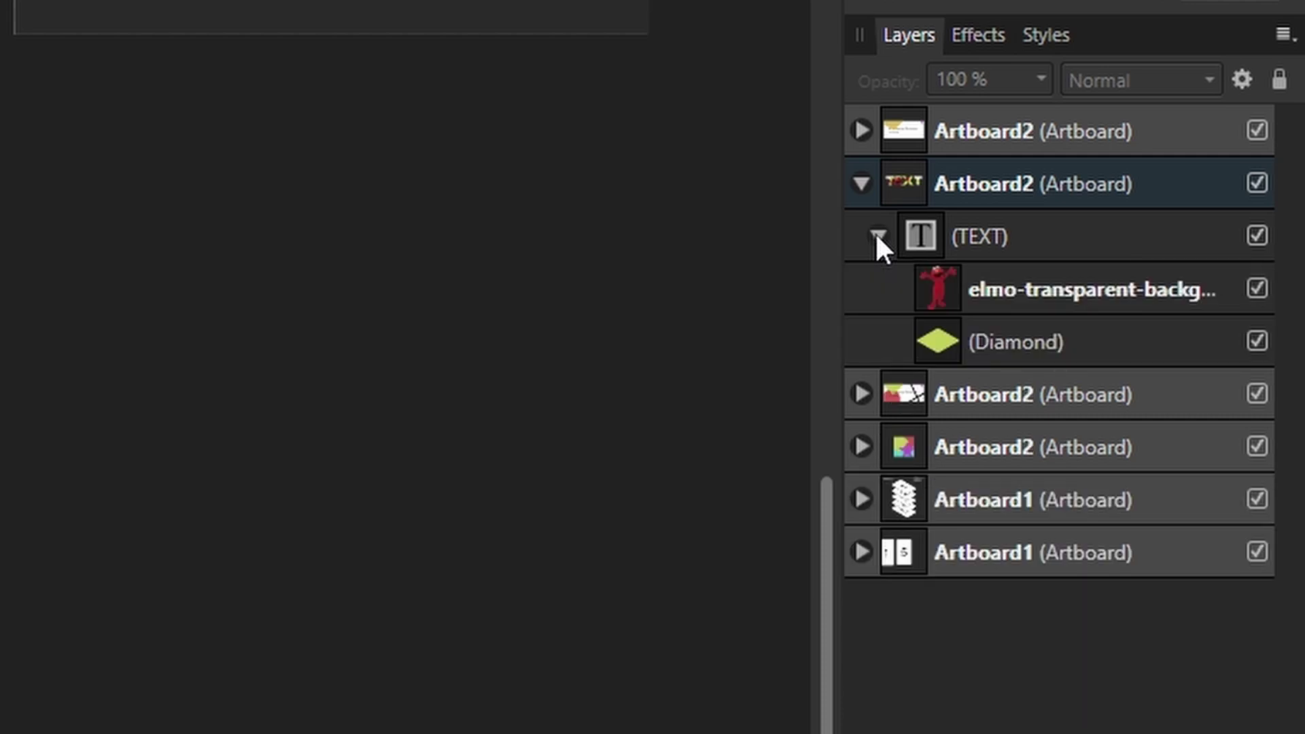
left_click(878, 236)
left_click(878, 236)
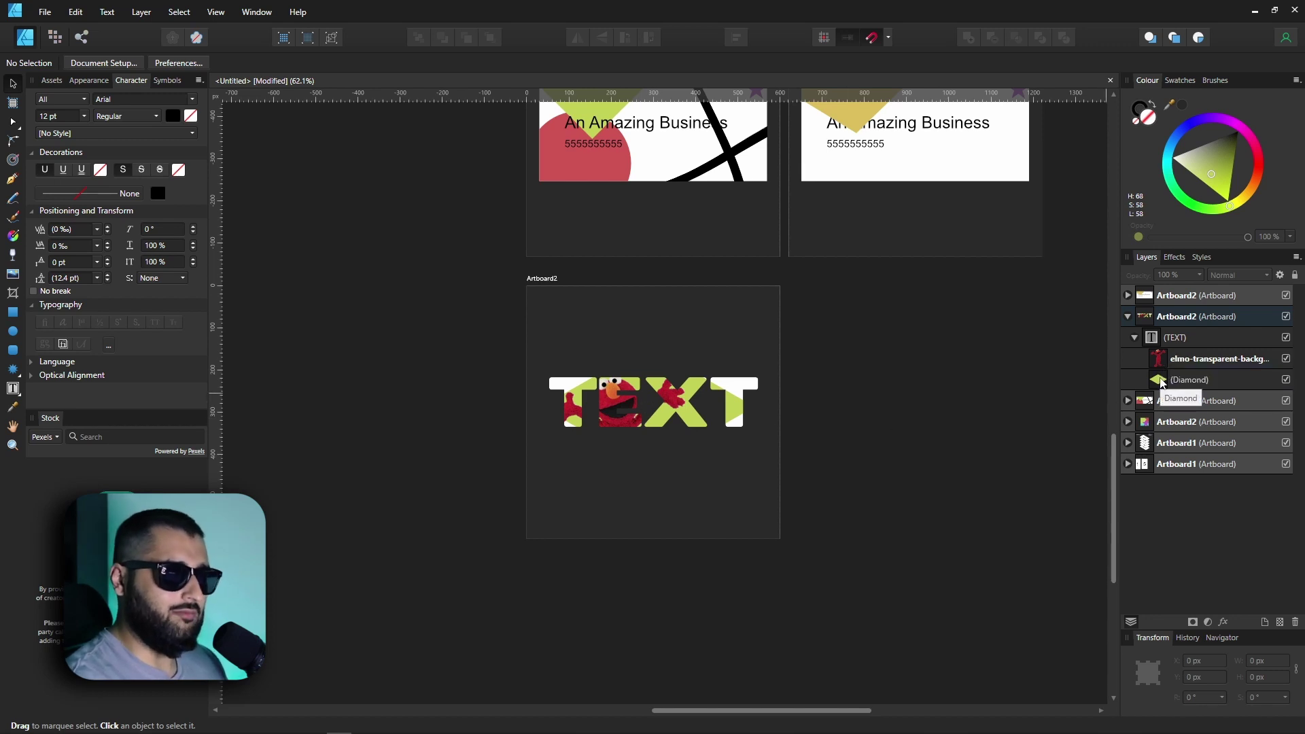
left_click_drag(1160, 383, 1159, 356)
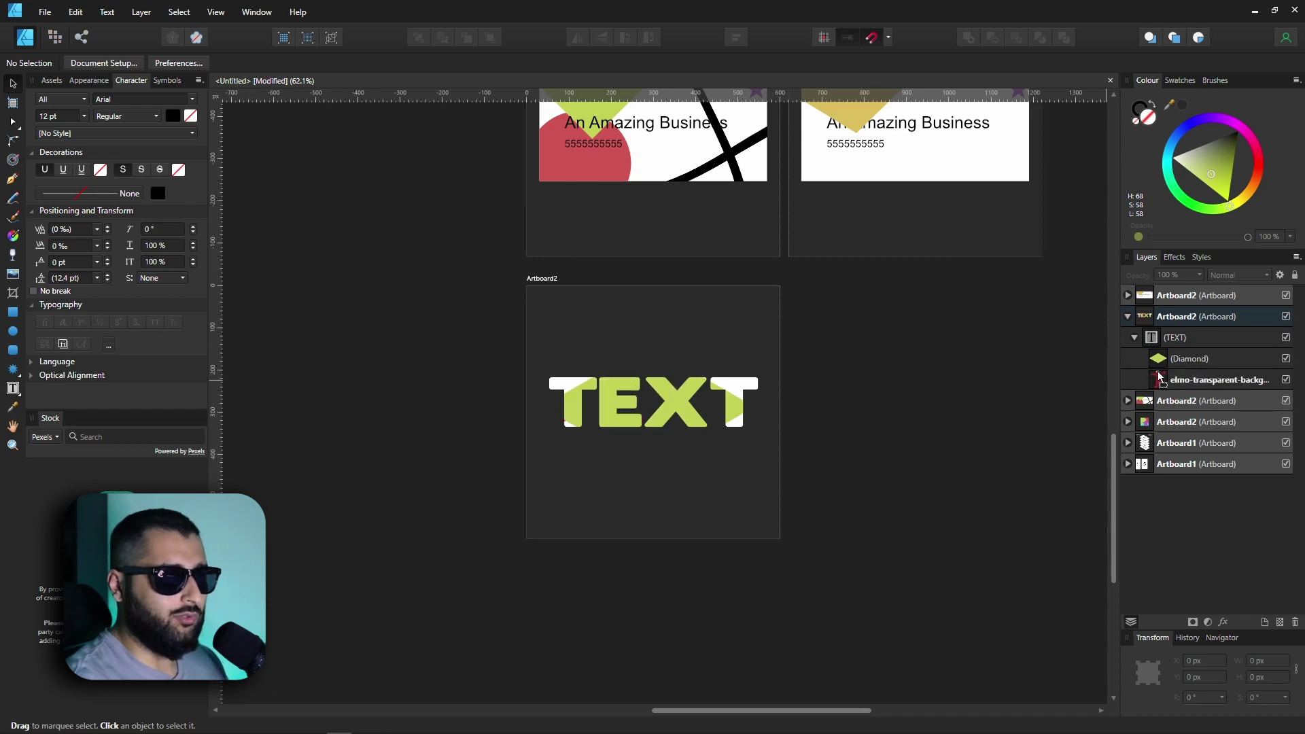